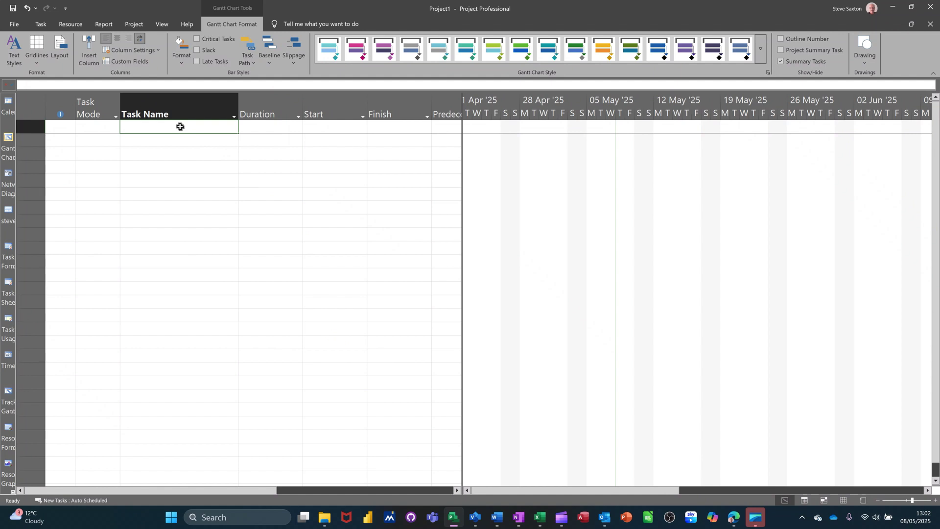
# Step: Enter the first three task names, one per row: Making Tea, Fill Kettle and Boil Kettle
pyautogui.write('Making Tea')
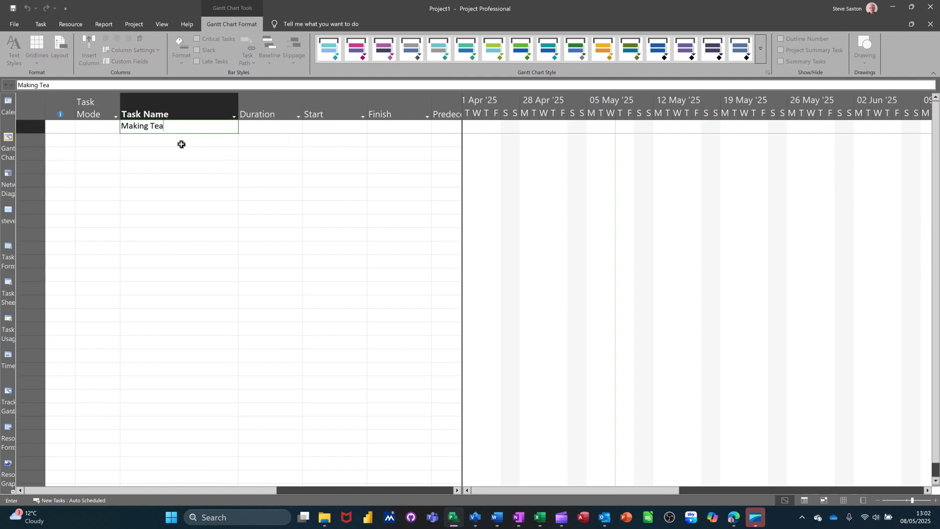
pyautogui.press('Return')
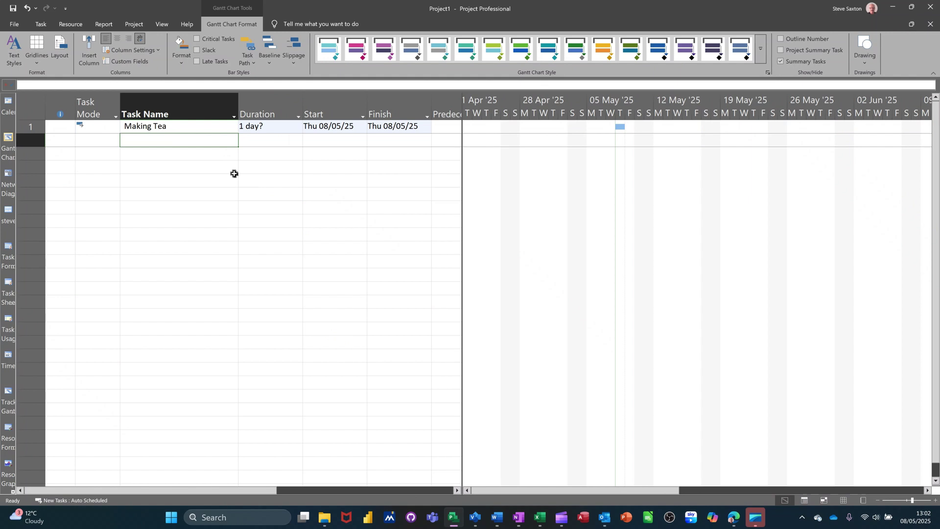
pyautogui.write('Fill K')
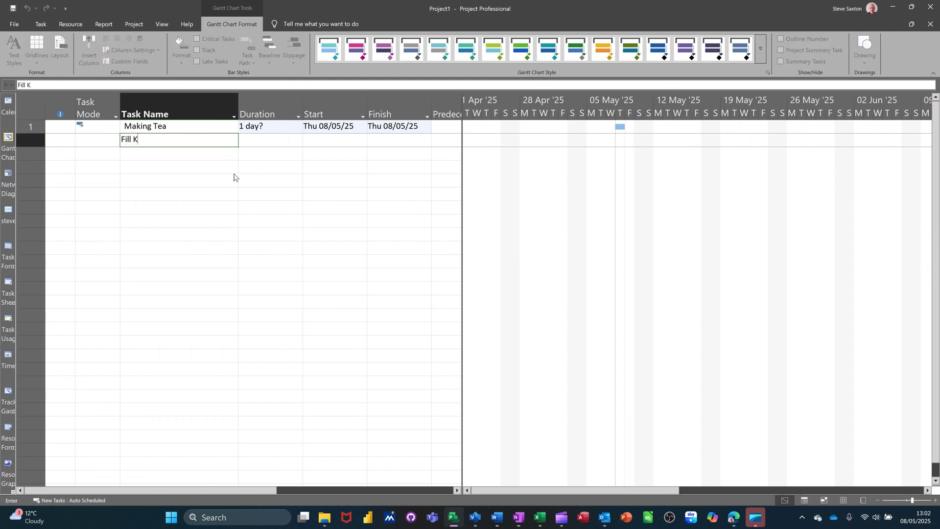
pyautogui.write('ettle')
pyautogui.press('Return')
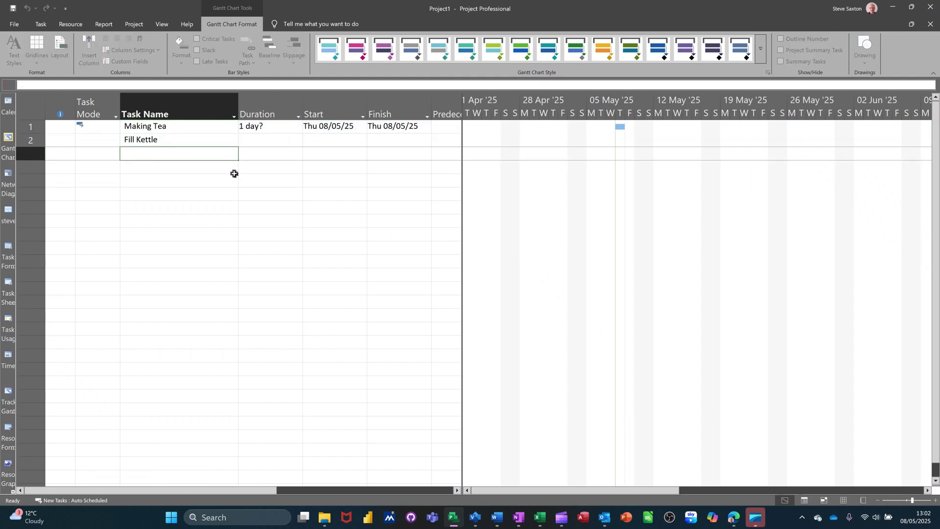
pyautogui.write('Boi')
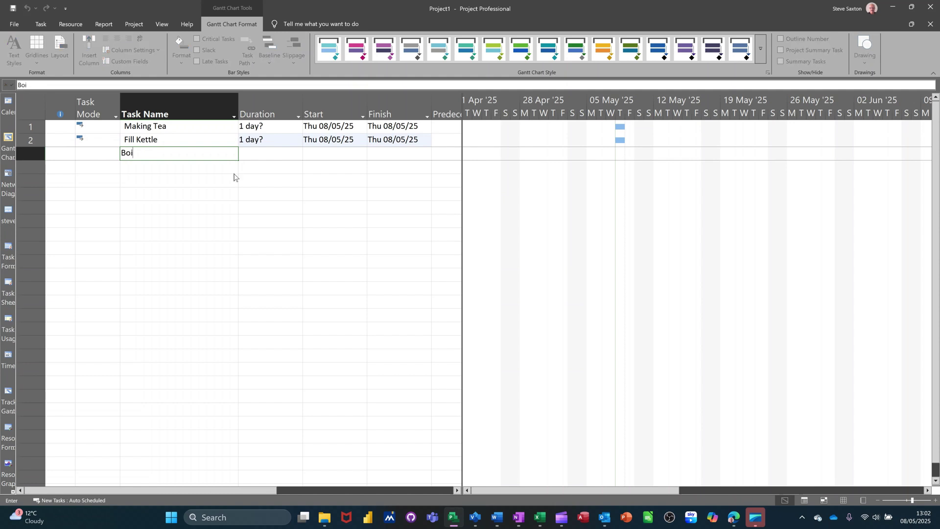
pyautogui.write('l Kettle')
pyautogui.press('Return')
# Step: Add four more tasks below Boil Kettle: Prep Cups, Pour Water, Brew and Drink
pyautogui.write('Prep Cups')
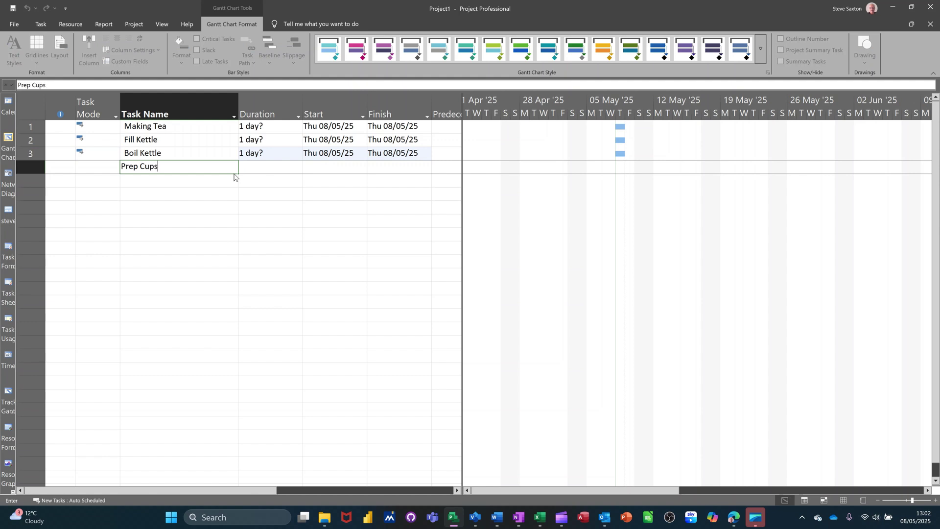
pyautogui.press('Return')
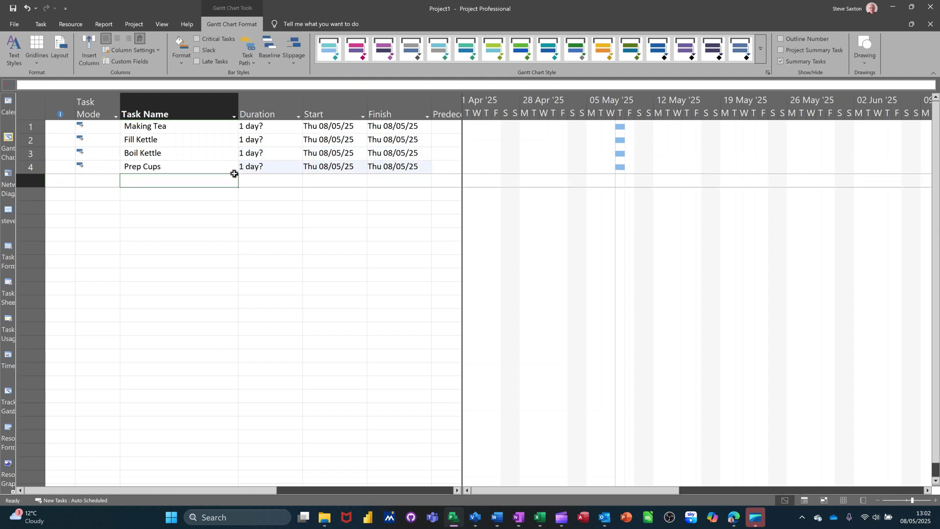
pyautogui.write('Po')
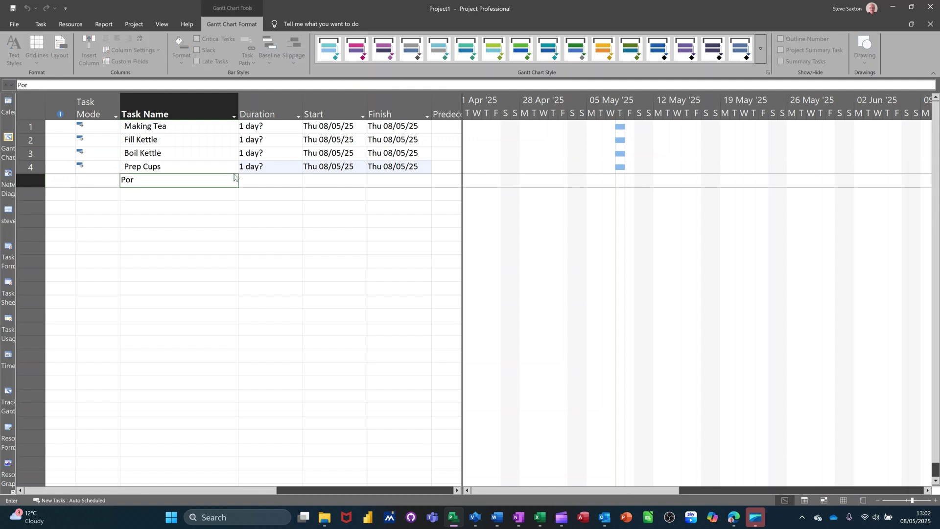
pyautogui.write('ur Water')
pyautogui.press('Return')
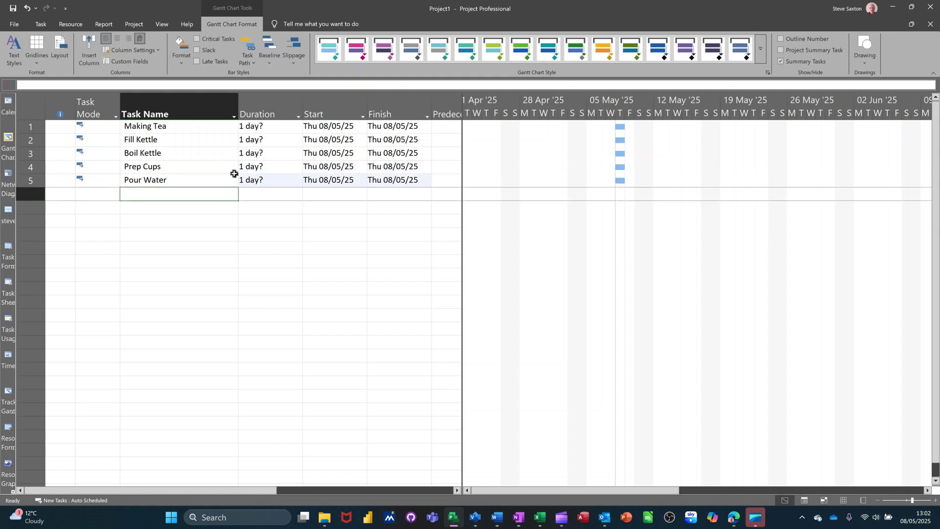
pyautogui.write('Brew')
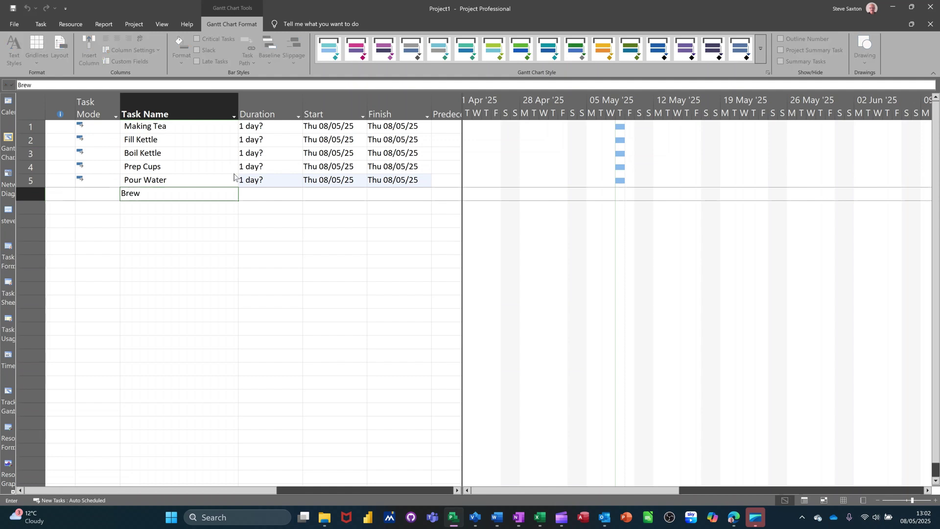
pyautogui.press('Return')
pyautogui.write('Drink')
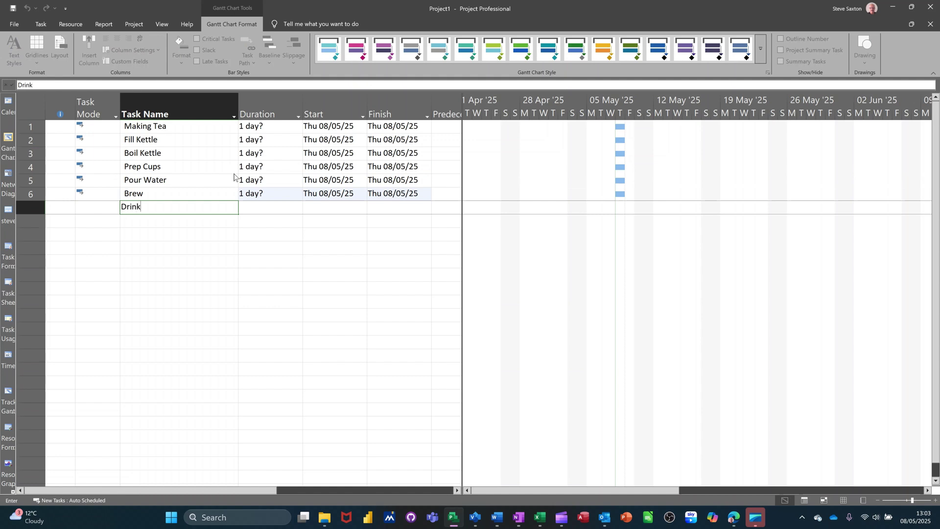
pyautogui.press('Return')
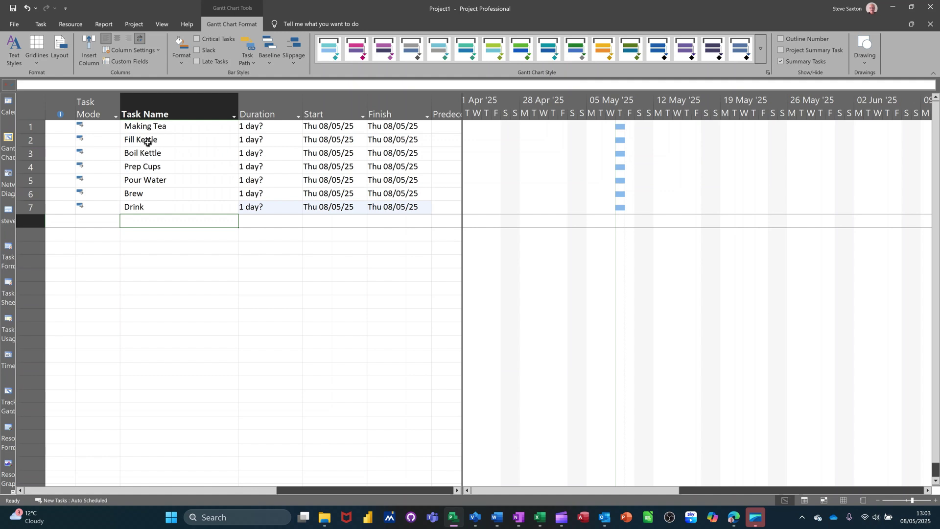
# Step: Indent the tasks from Fill Kettle through Drink so they become subtasks of Making Tea
pyautogui.moveTo(31, 140); pyautogui.dragTo(37, 205)
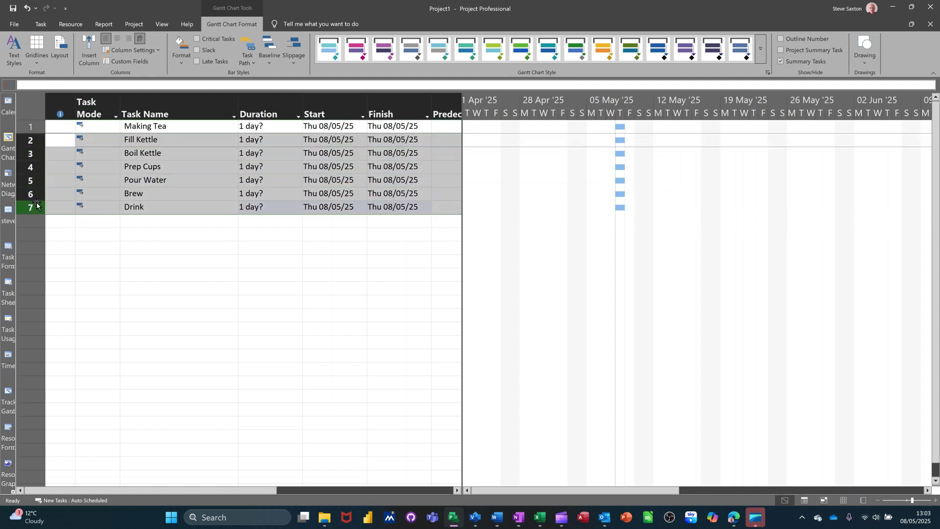
pyautogui.click(42, 25)
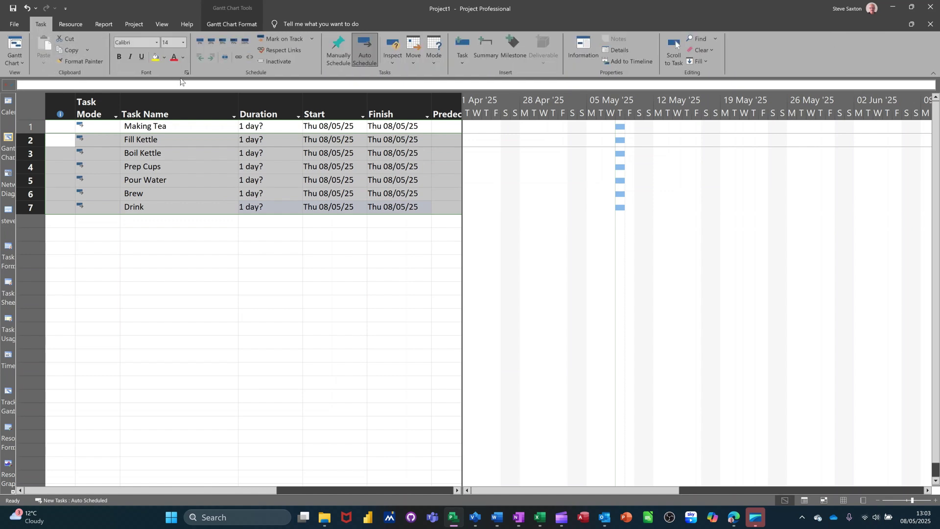
pyautogui.click(213, 59)
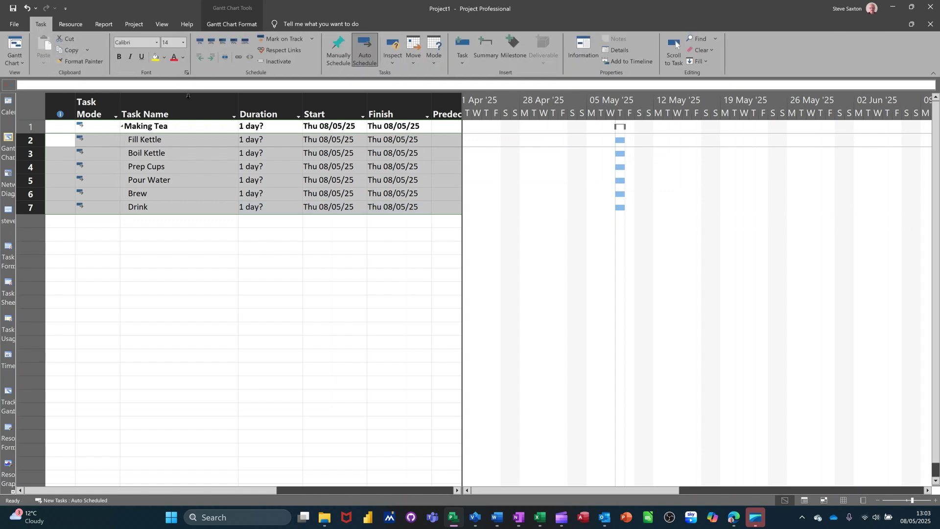
# Step: Set the durations of Fill Kettle to 1 minute, Boil Kettle to 5 minutes and Prep Cups to 1 minute
pyautogui.click(254, 142)
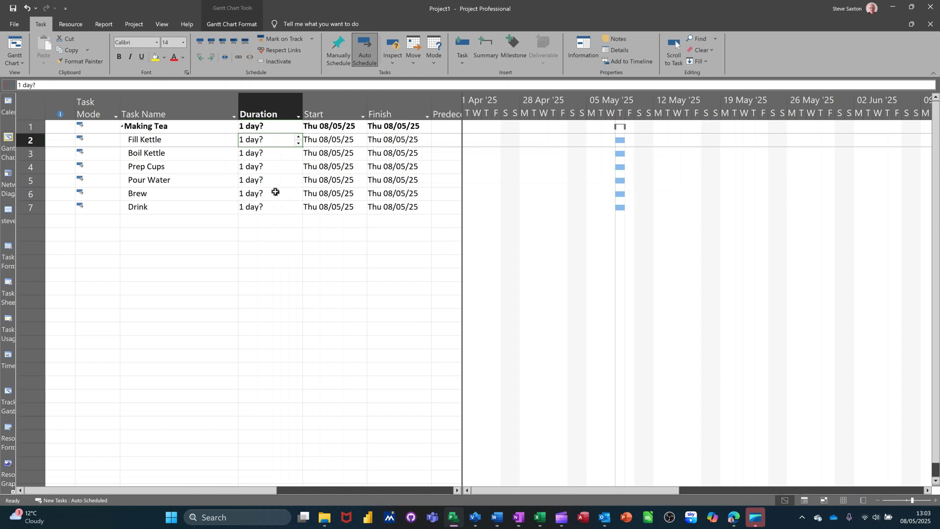
pyautogui.write('1m')
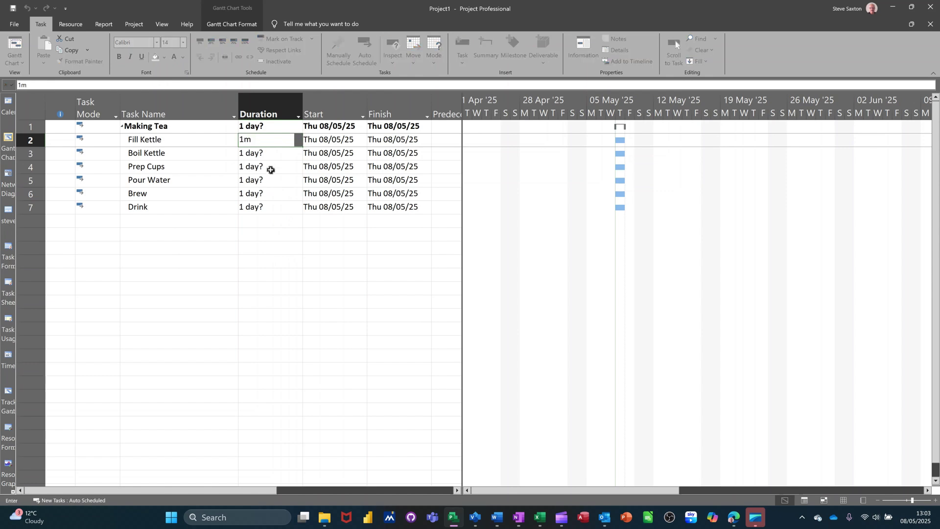
pyautogui.press('Return')
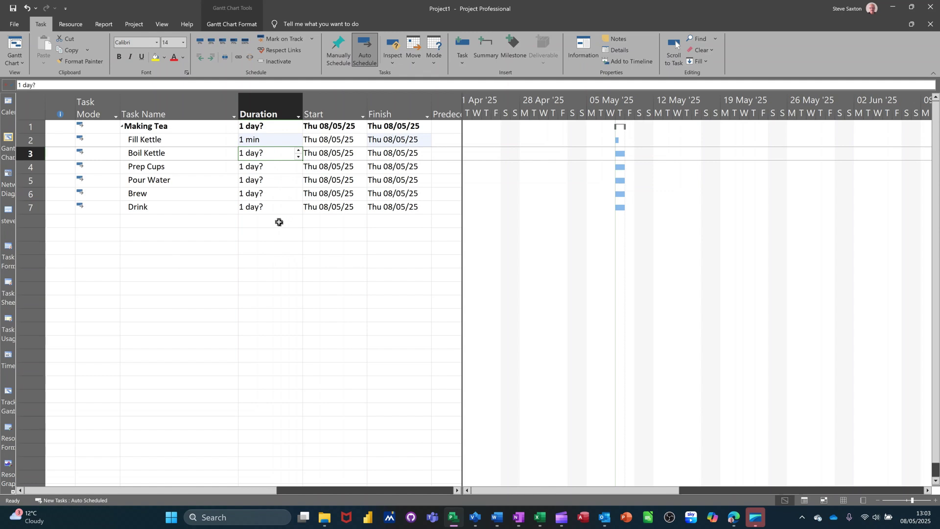
pyautogui.write('5m')
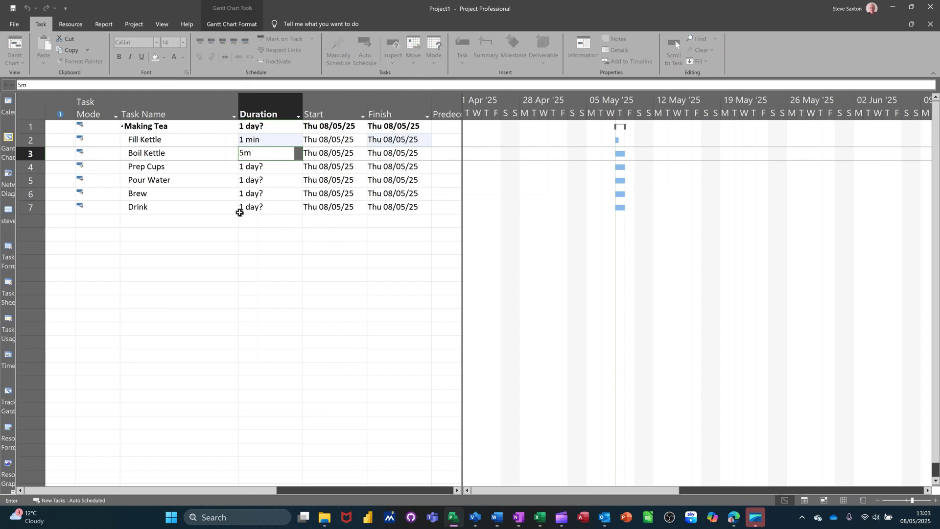
pyautogui.press('Return')
pyautogui.write('1m')
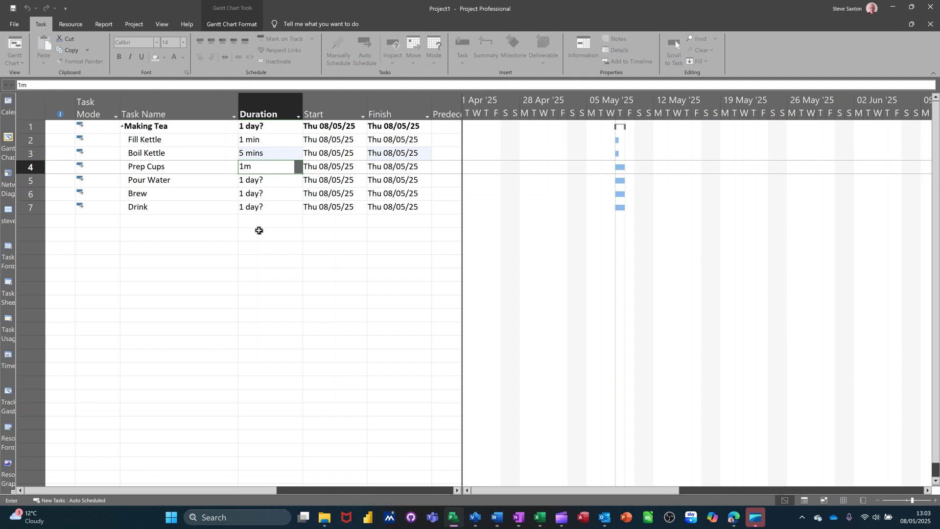
pyautogui.press('Return')
# Step: Set the durations of Pour Water to 1 minute, Brew to 5 minutes and Drink to 5 minutes
pyautogui.write('1m')
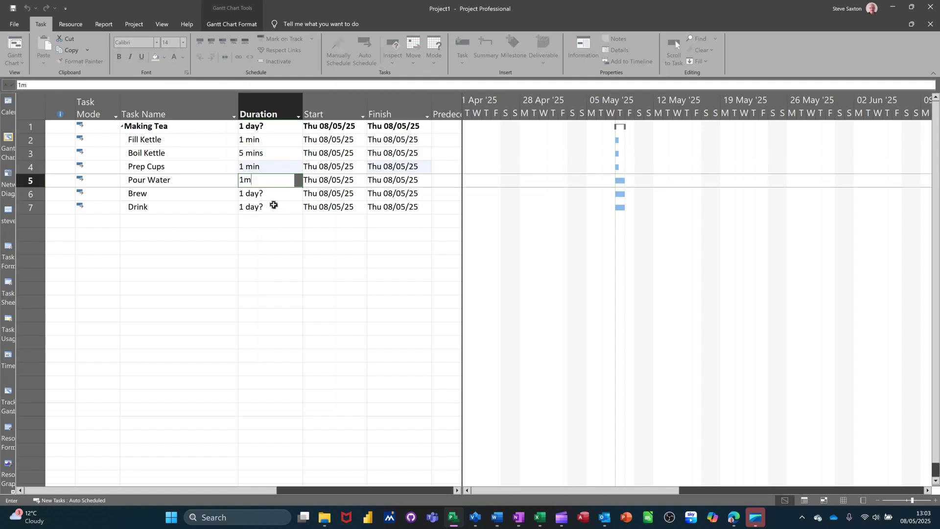
pyautogui.press('Return')
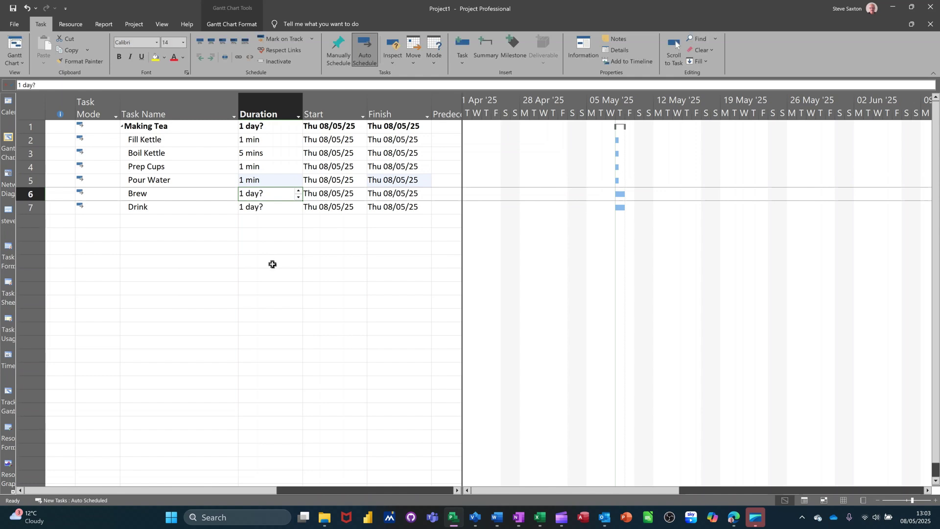
pyautogui.write('5m')
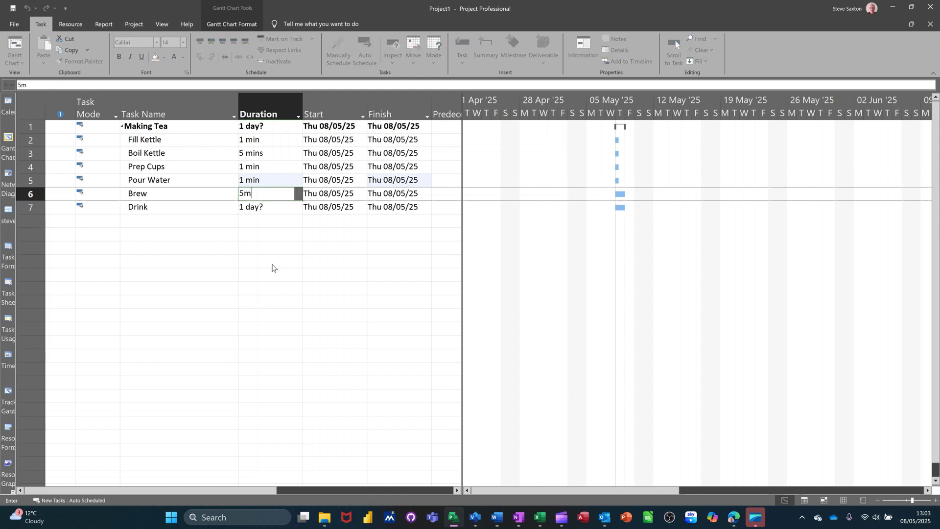
pyautogui.click(262, 208)
pyautogui.write('5m')
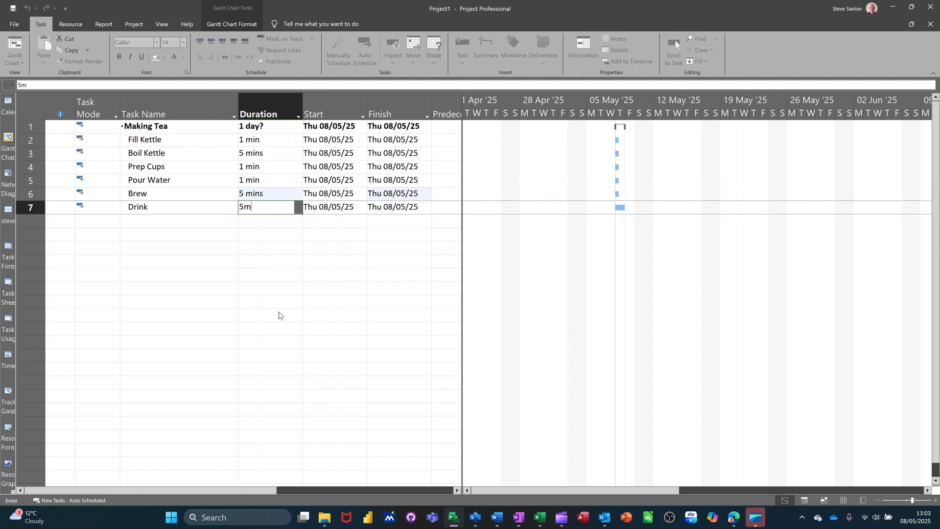
pyautogui.click(282, 302)
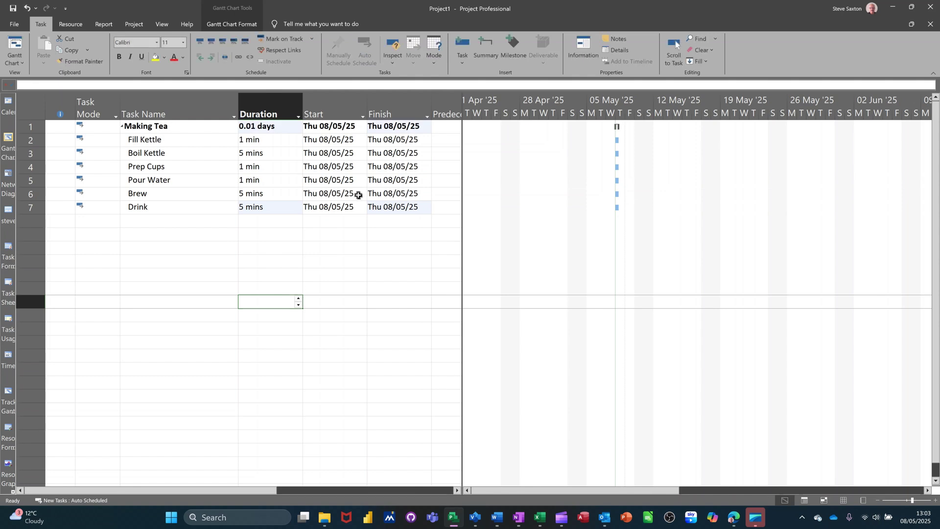
# Step: Widen the task table to expose the Predecessors column and set the timescale to one middle tier in minutes
pyautogui.moveTo(462, 203); pyautogui.dragTo(546, 206)
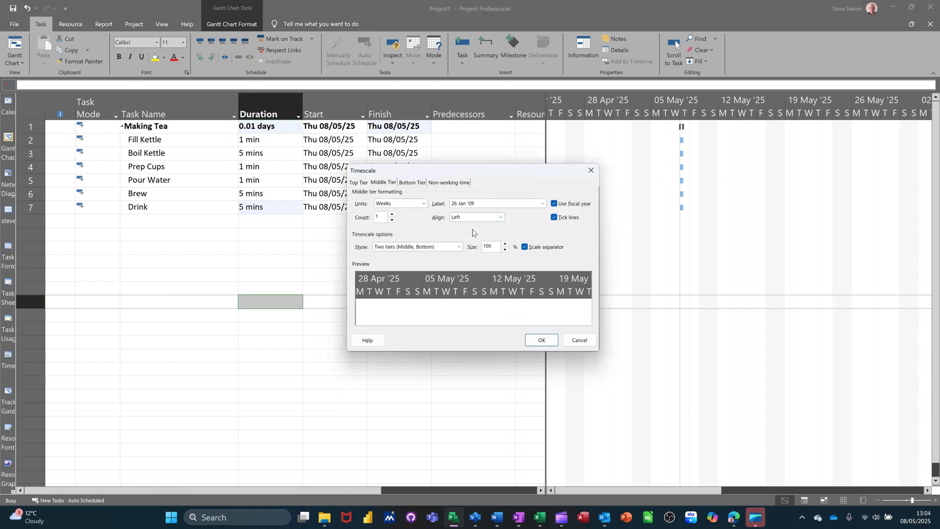
pyautogui.click(455, 250)
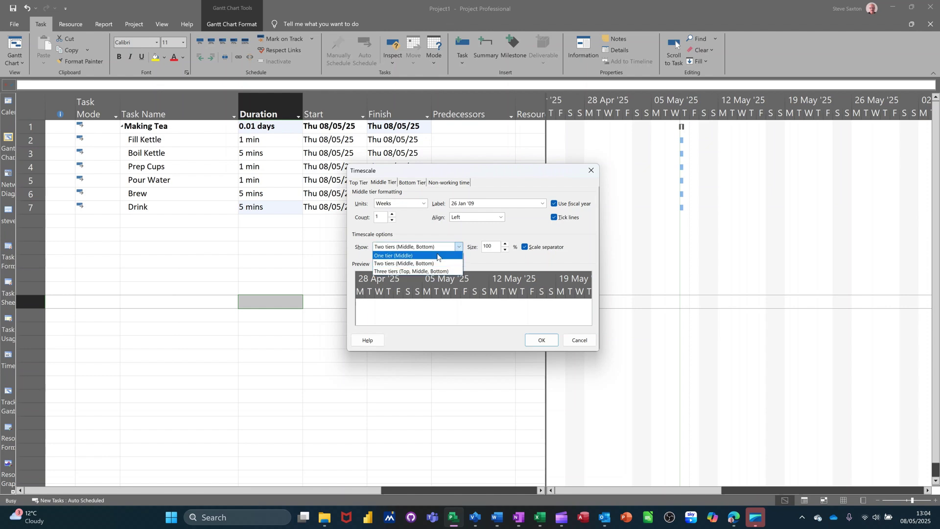
pyautogui.click(437, 255)
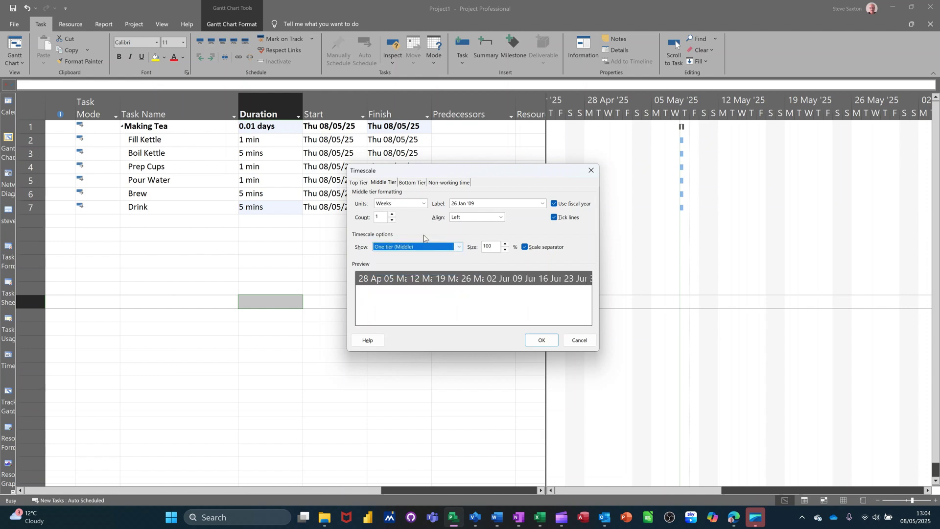
pyautogui.click(424, 204)
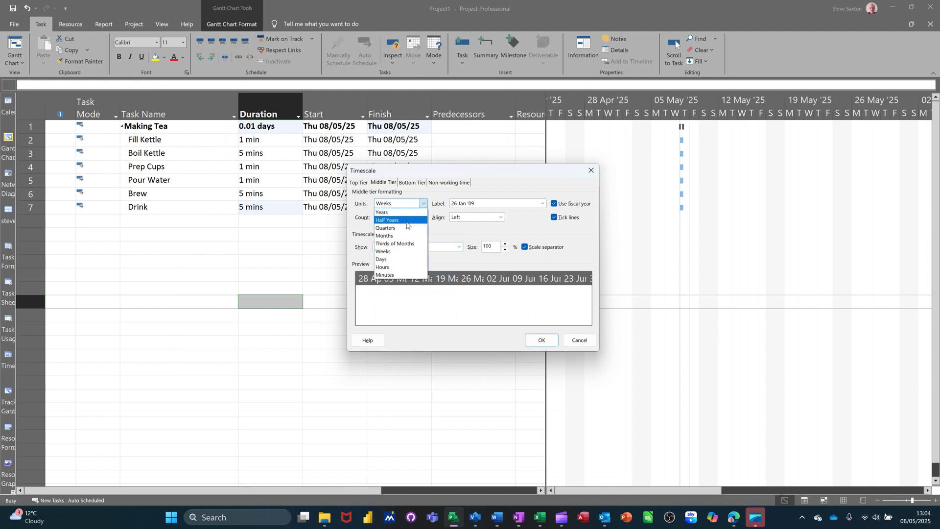
pyautogui.click(388, 275)
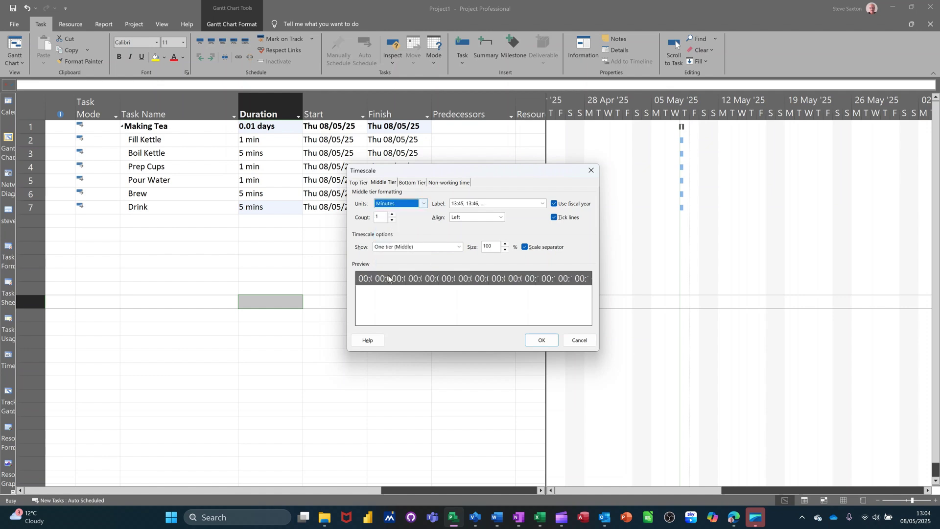
pyautogui.click(534, 346)
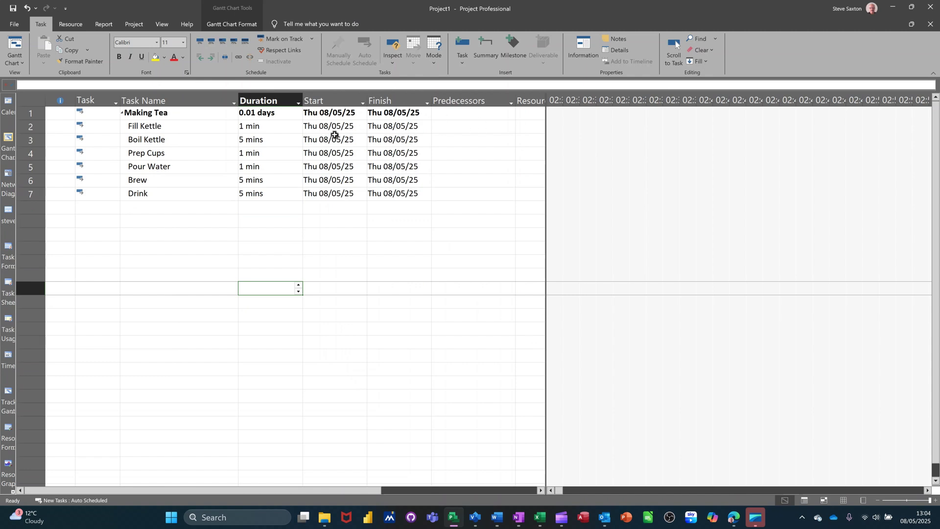
# Step: Change the normal Task bar style so the task Name is shown on the right side of the bars
pyautogui.click(286, 139)
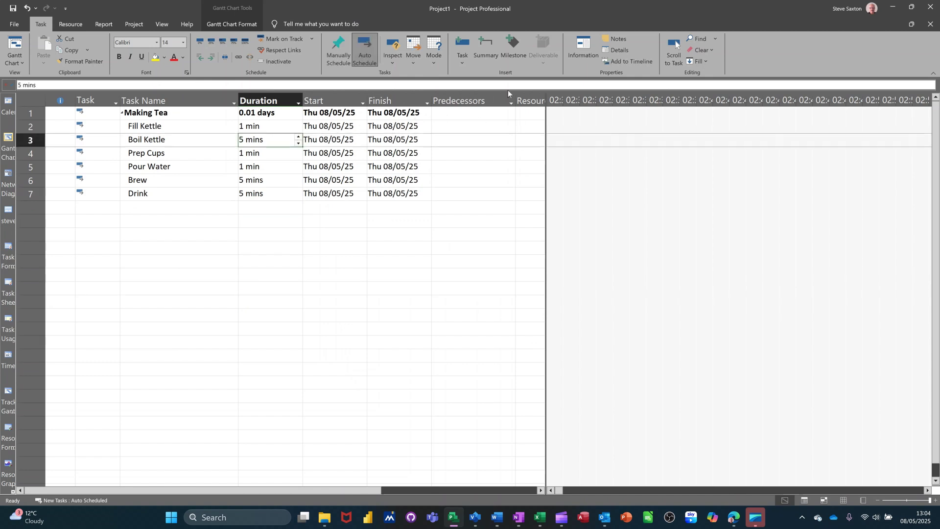
pyautogui.click(674, 45)
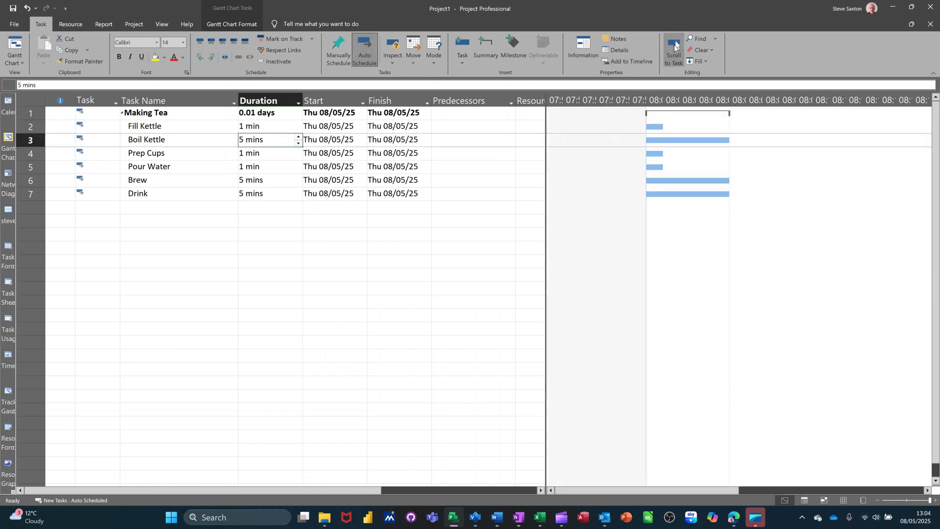
pyautogui.doubleClick(677, 232)
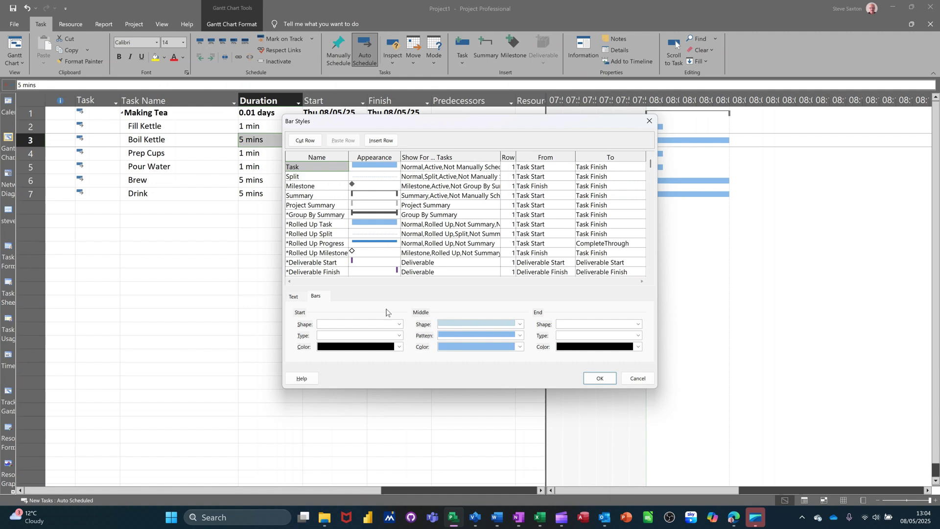
pyautogui.click(293, 297)
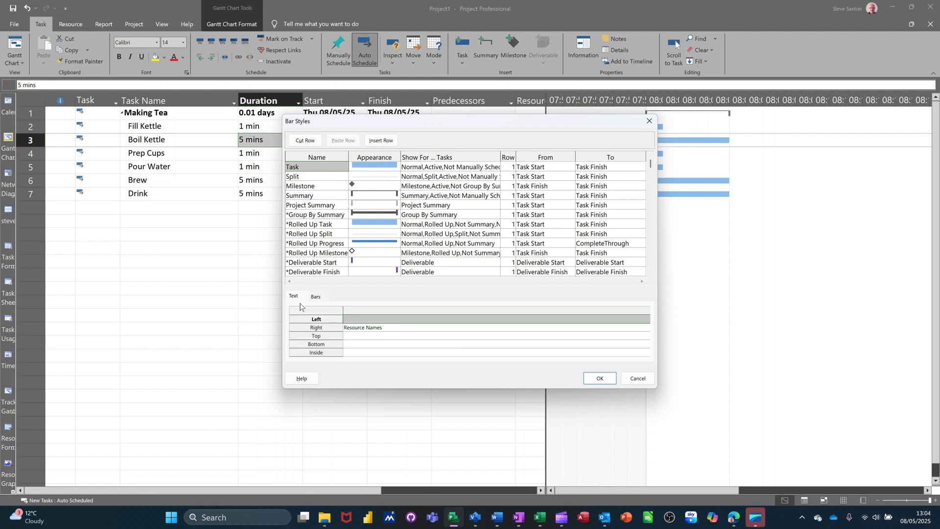
pyautogui.click(364, 328)
pyautogui.press('BackSpace')
pyautogui.write('Name')
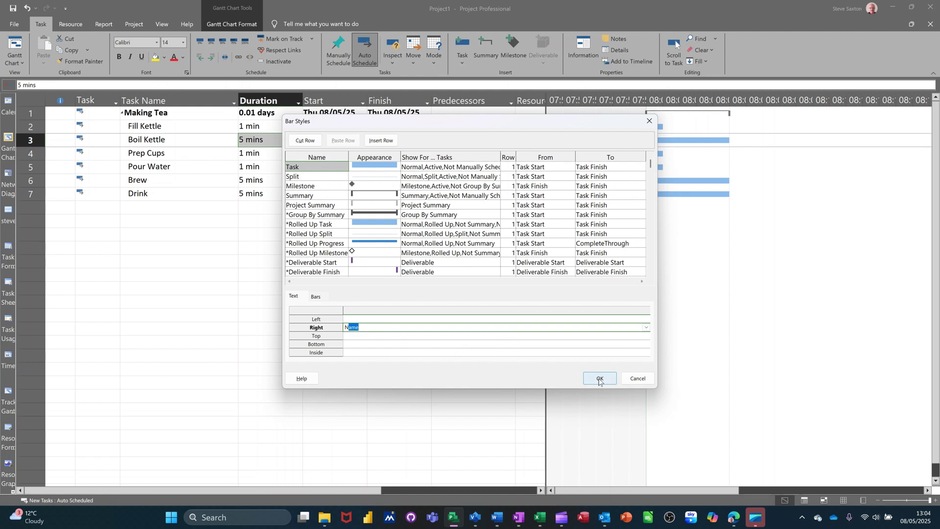
pyautogui.click(599, 380)
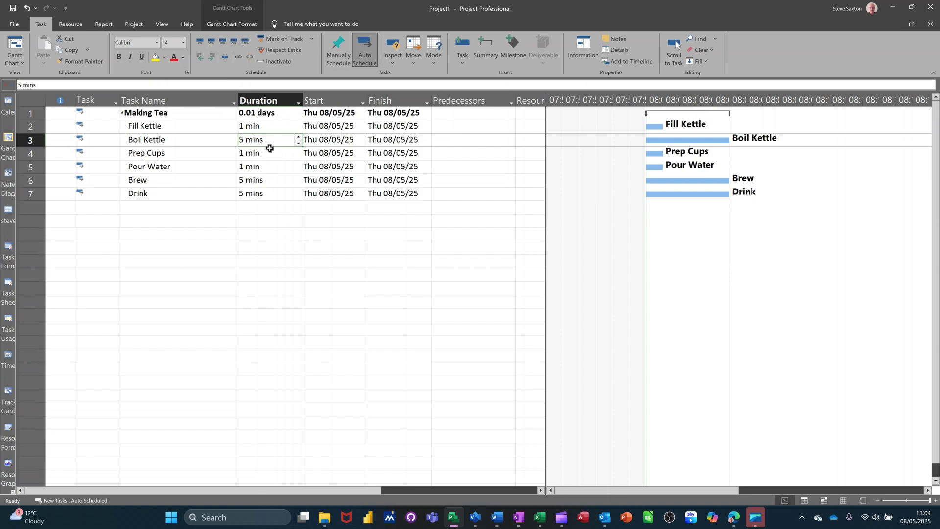
# Step: Set the project's scheduling options so that durations are entered in Minutes
pyautogui.click(19, 27)
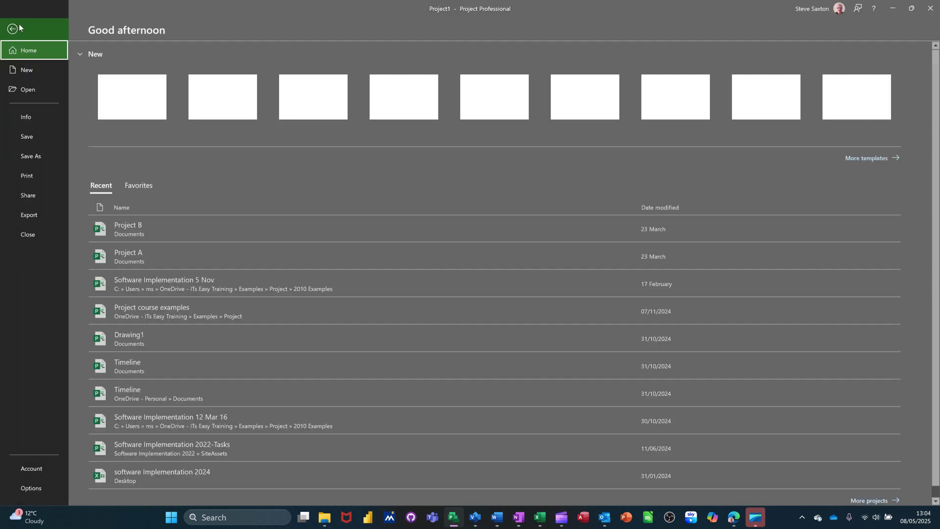
pyautogui.click(30, 489)
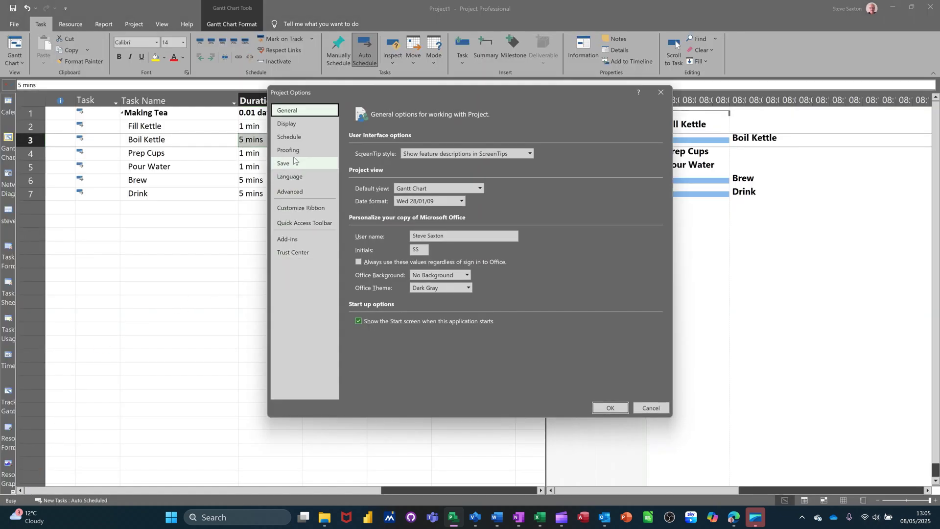
pyautogui.click(296, 139)
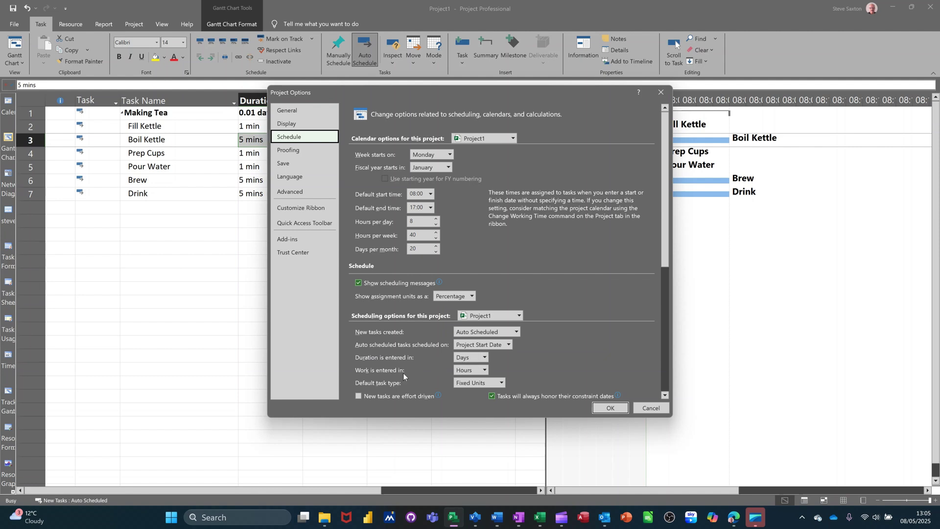
pyautogui.click(484, 357)
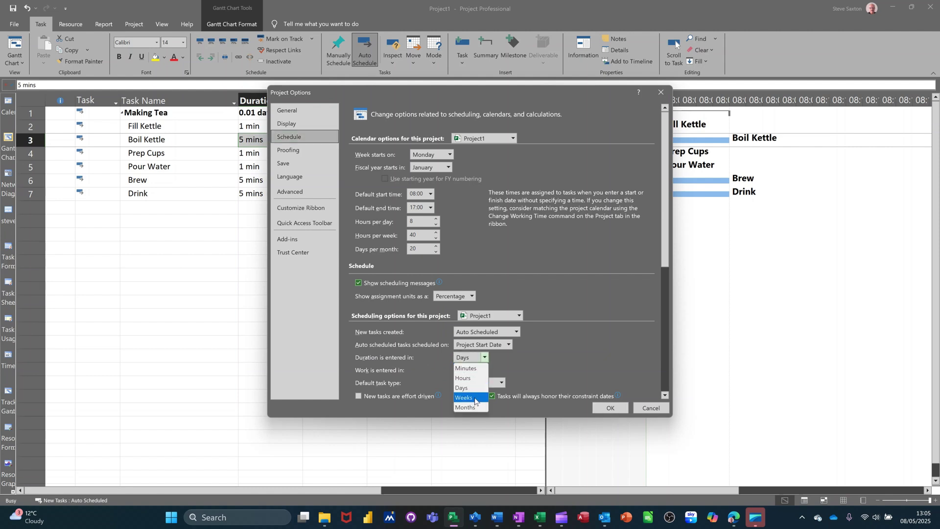
pyautogui.click(467, 369)
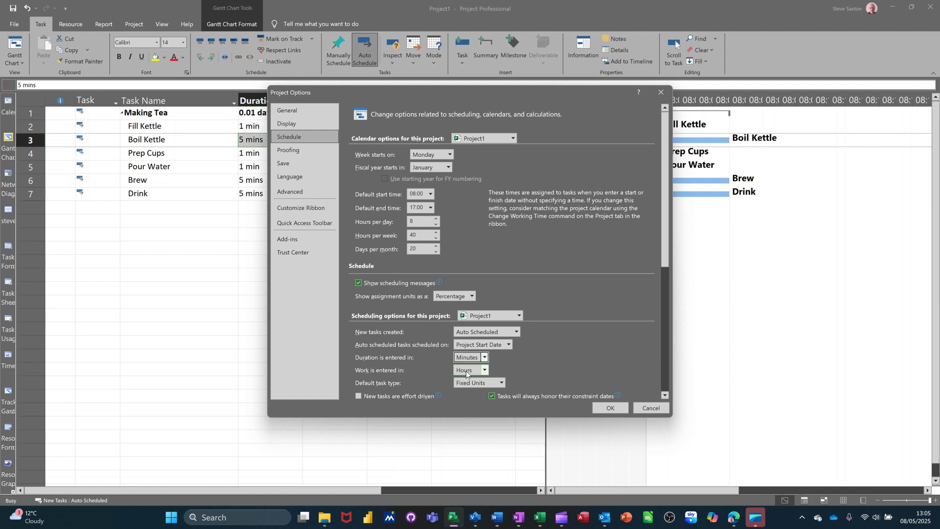
pyautogui.click(599, 408)
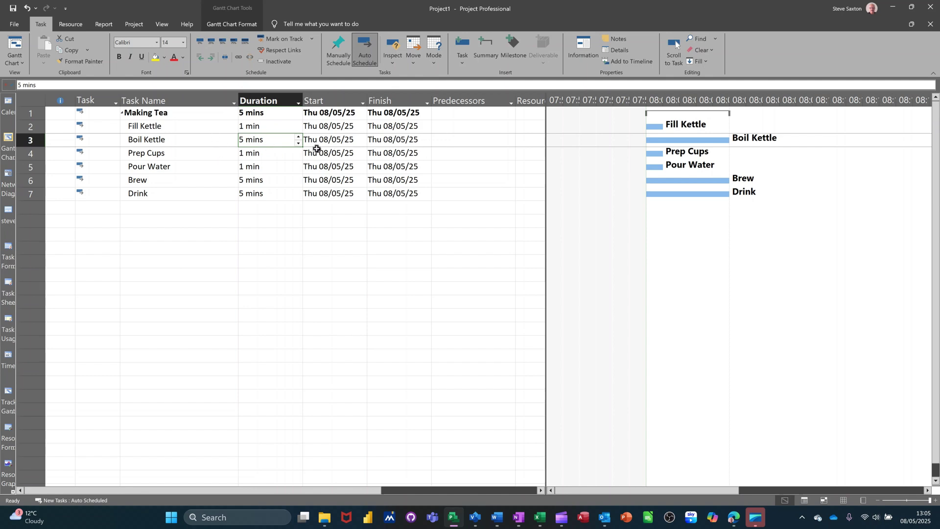
# Step: Set the predecessor of Boil Kettle to task 2 and of Prep Cups to task 3
pyautogui.click(447, 142)
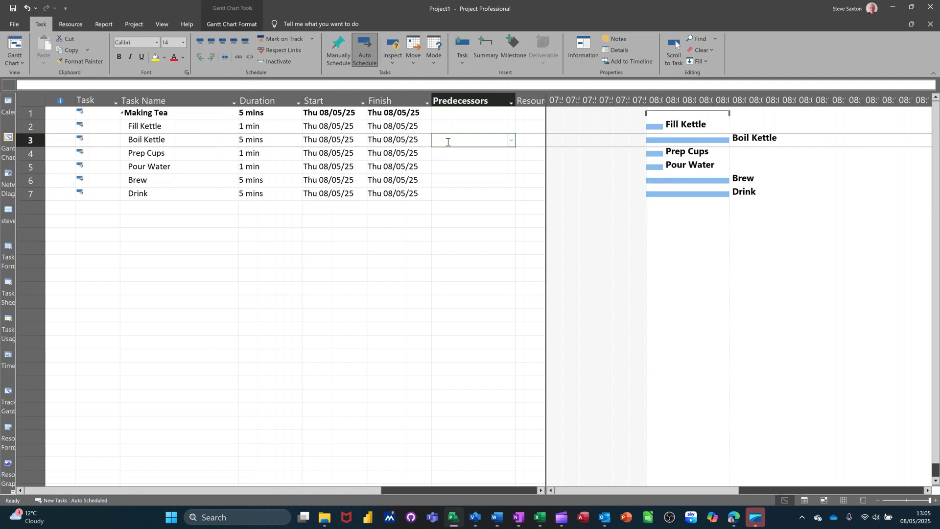
pyautogui.press('Return')
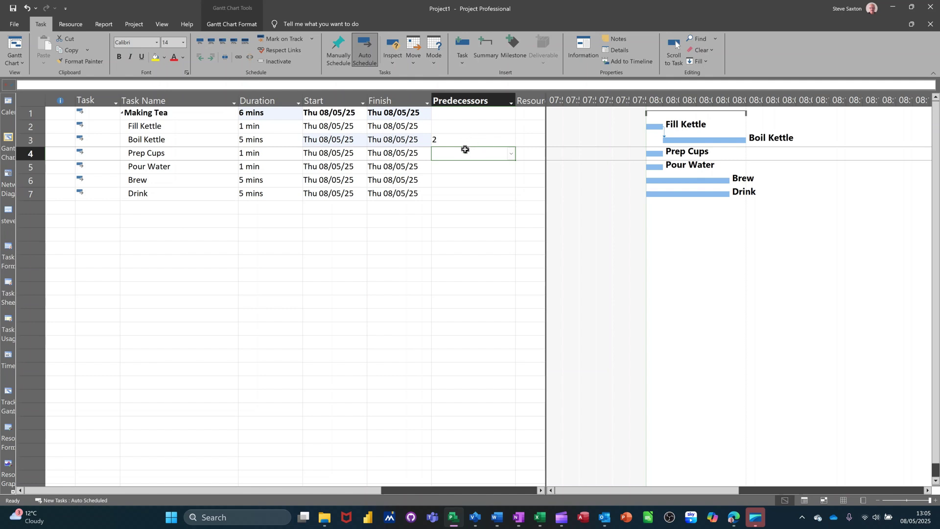
pyautogui.write('3')
pyautogui.click(471, 175)
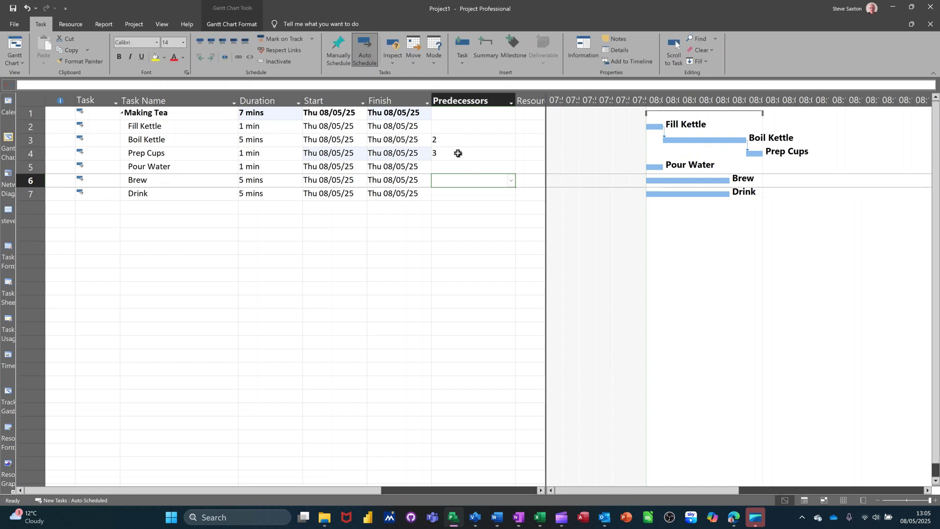
# Step: Give the Prep Cups predecessor link a four-minute lead by entering 3fs-4m
pyautogui.click(458, 153)
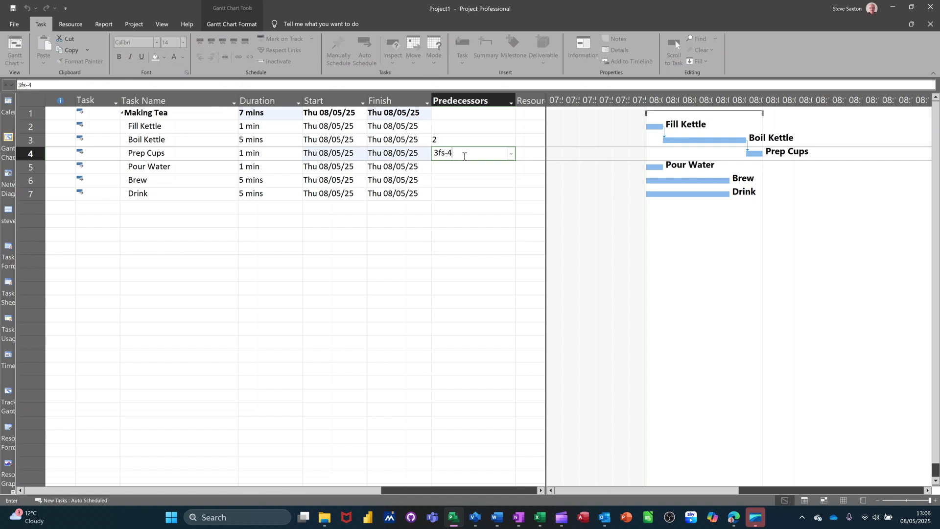
pyautogui.write('m')
pyautogui.click(468, 166)
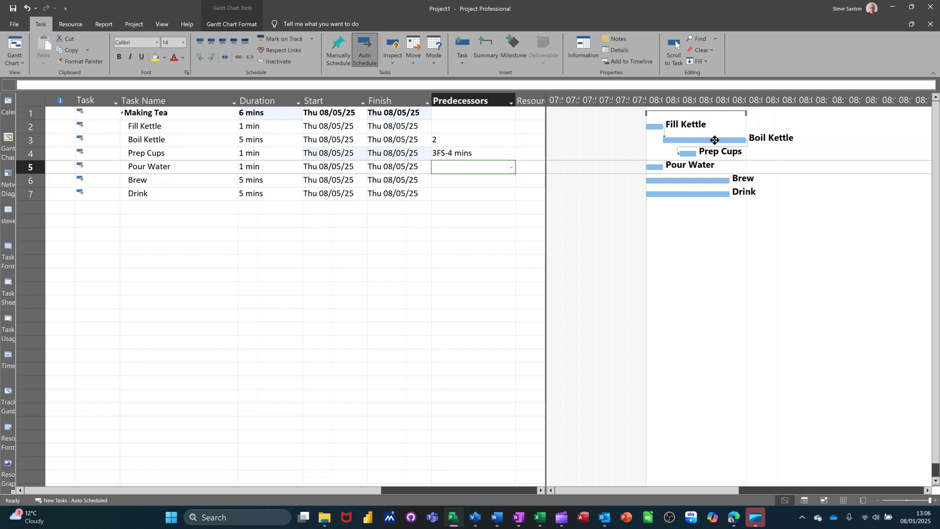
# Step: Replace the Prep Cups predecessor with a start-to-start link to task 3 with a one-minute lag, 3ss+1m
pyautogui.click(467, 152)
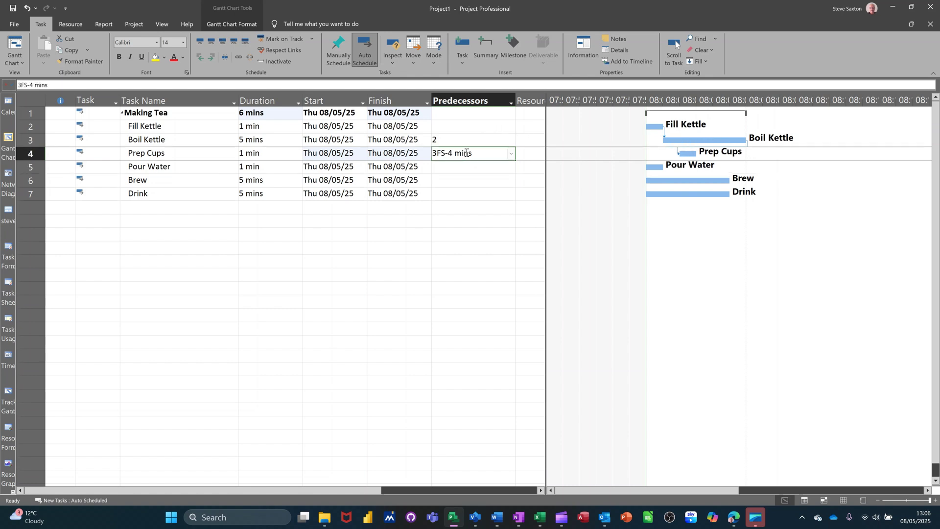
pyautogui.press('BackSpace')
pyautogui.write('3ss+1m')
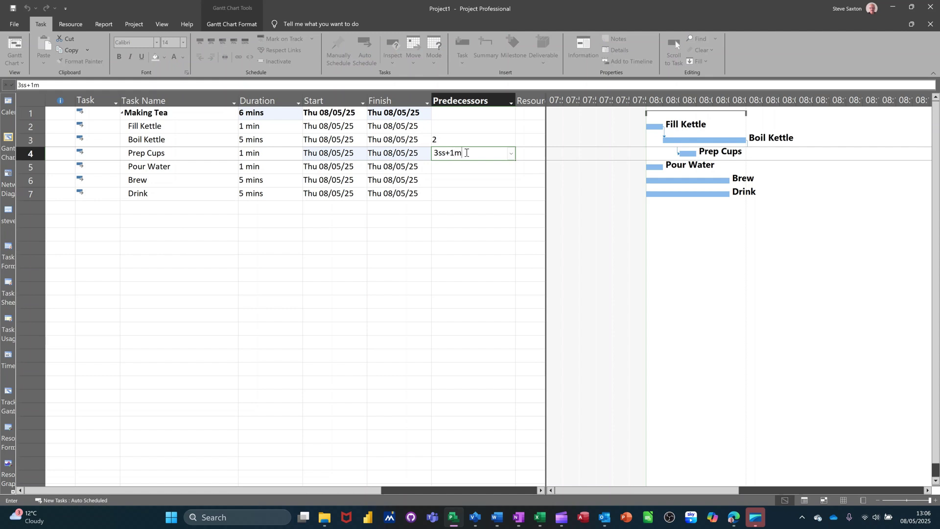
pyautogui.press('Return')
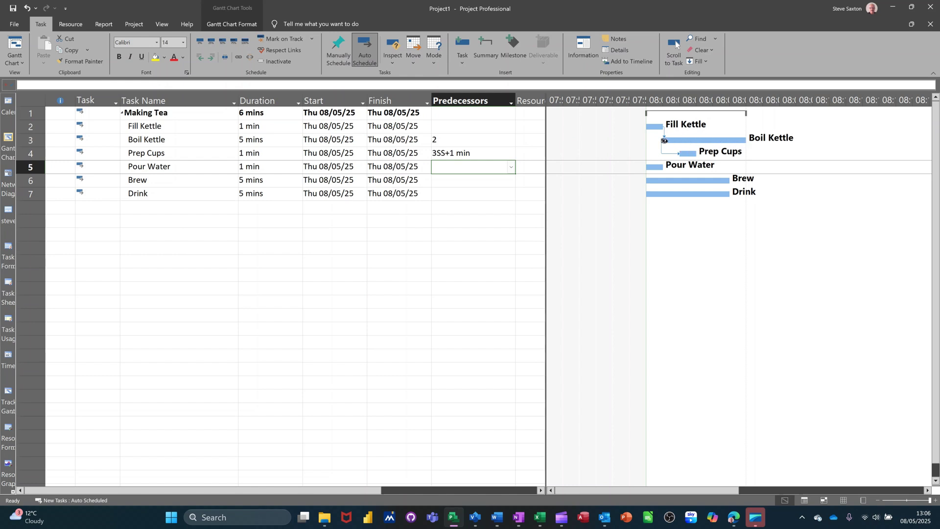
# Step: Set the predecessors of Pour Water to 3,4, Brew to 5 and Drink to 6
pyautogui.moveTo(665, 142)
pyautogui.write(',4')
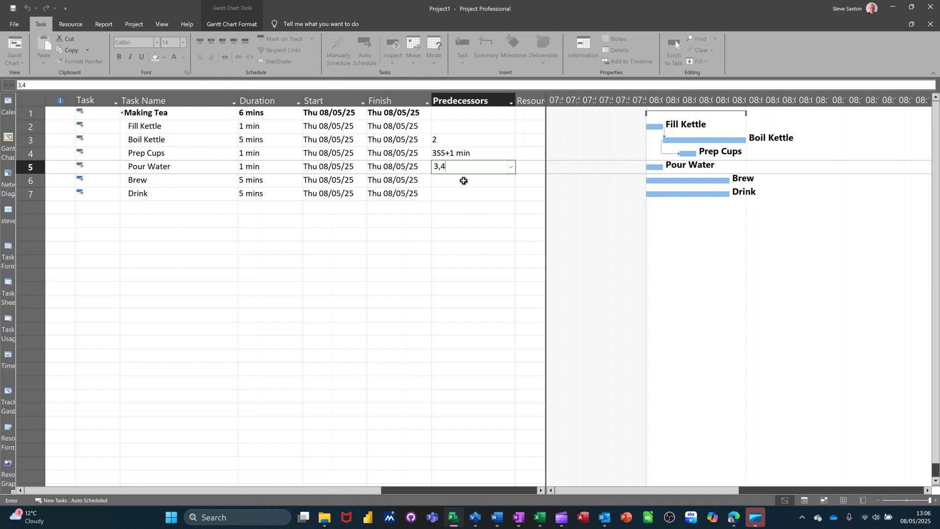
pyautogui.click(463, 181)
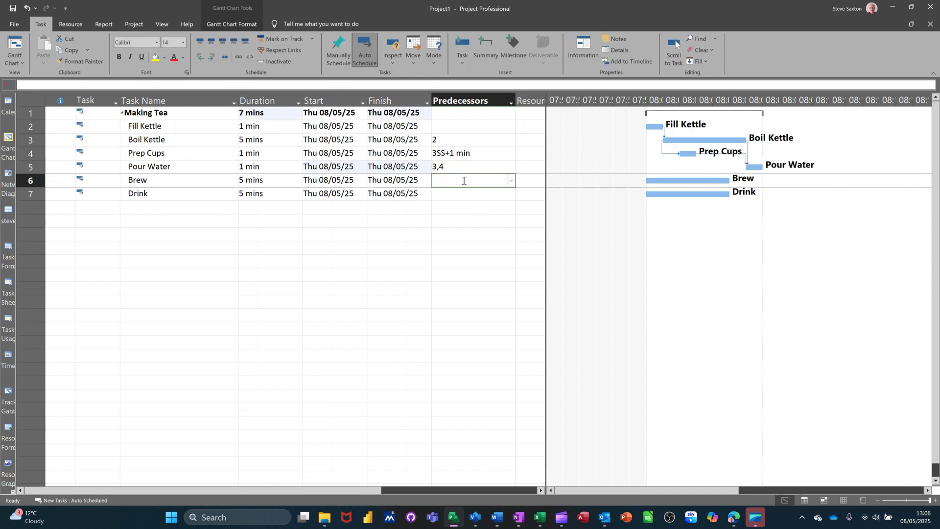
pyautogui.write('5')
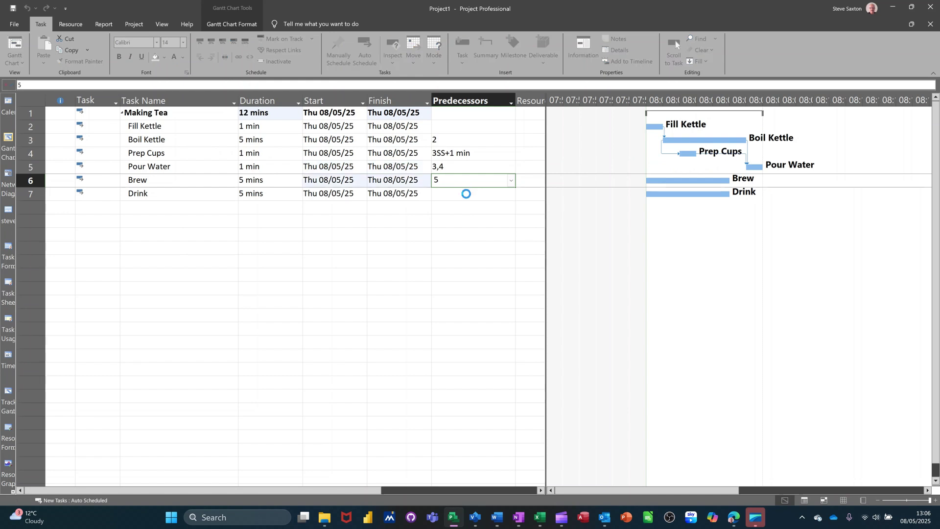
pyautogui.click(467, 194)
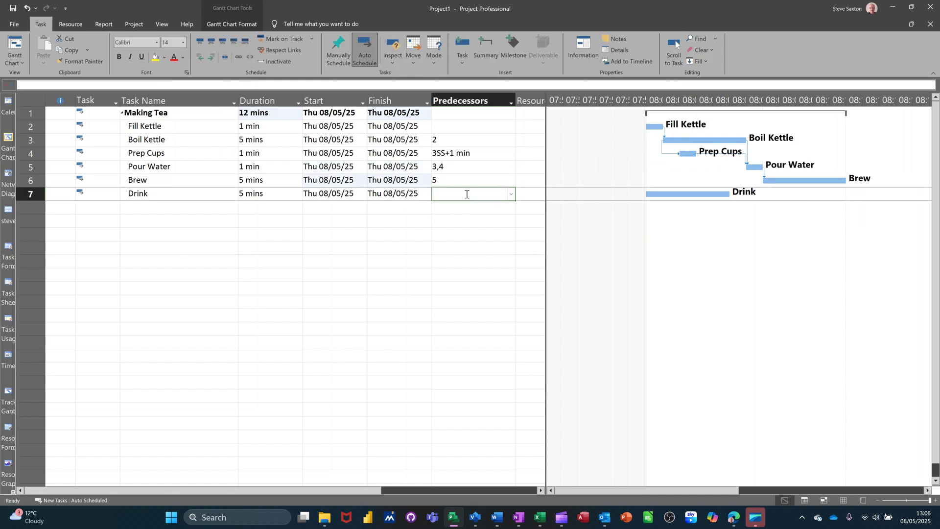
pyautogui.write('6')
pyautogui.click(457, 203)
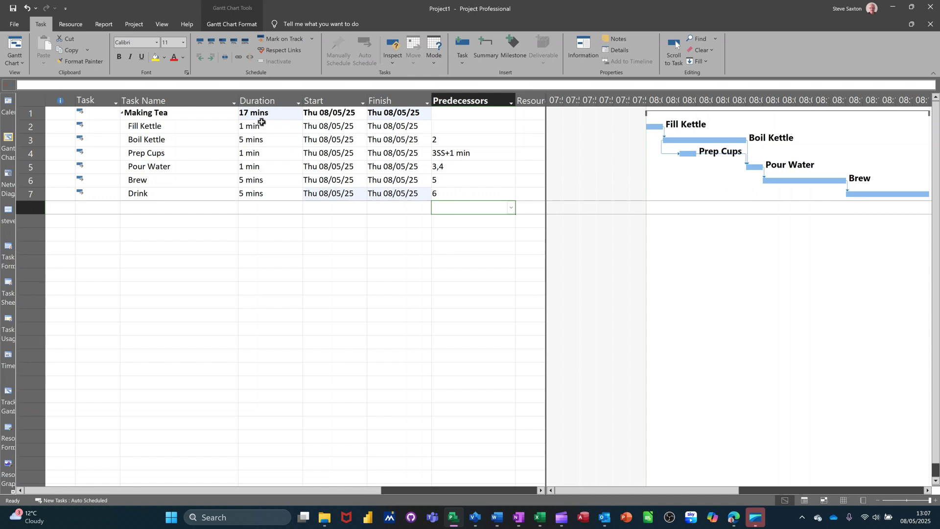
# Step: Turn on Critical Tasks formatting for the Gantt chart bars
pyautogui.moveTo(615, 493); pyautogui.dragTo(657, 492)
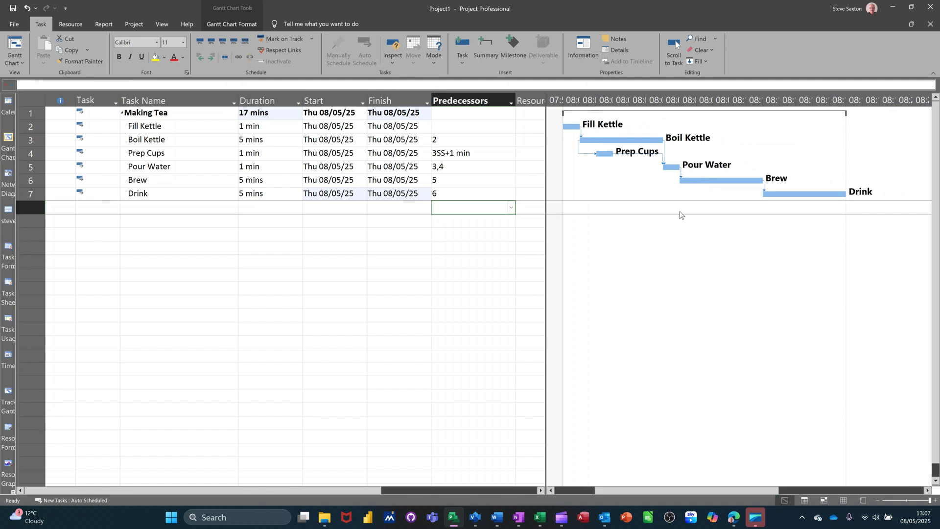
pyautogui.click(230, 24)
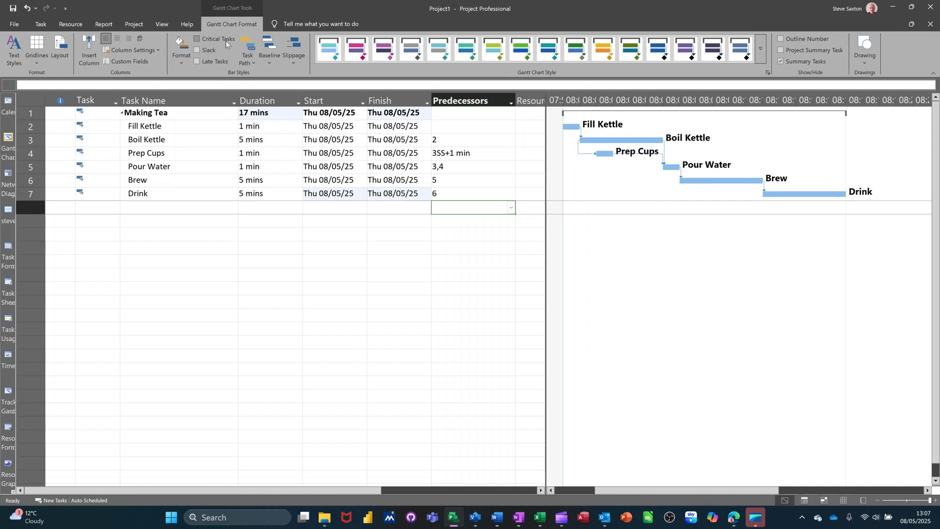
pyautogui.click(196, 38)
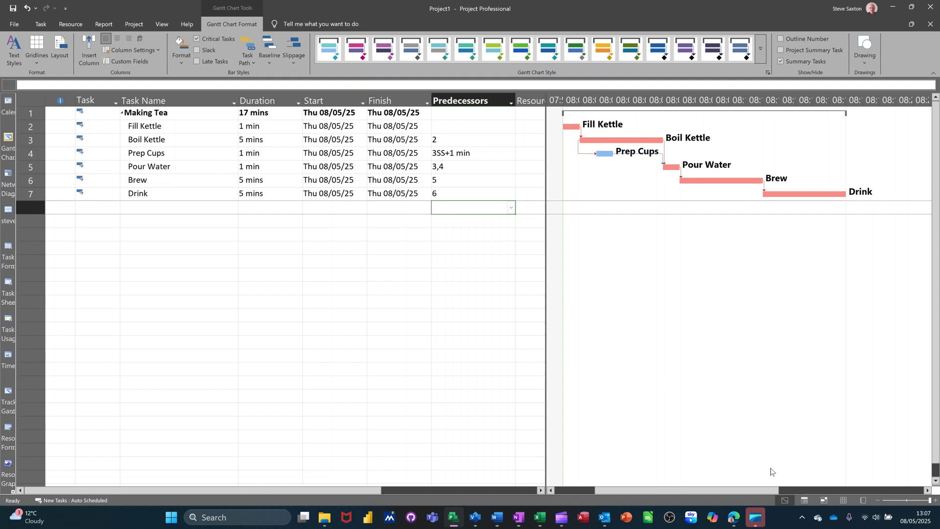
# Step: Add two people to the Resource Sheet by entering their first names in the first two rows
pyautogui.click(843, 499)
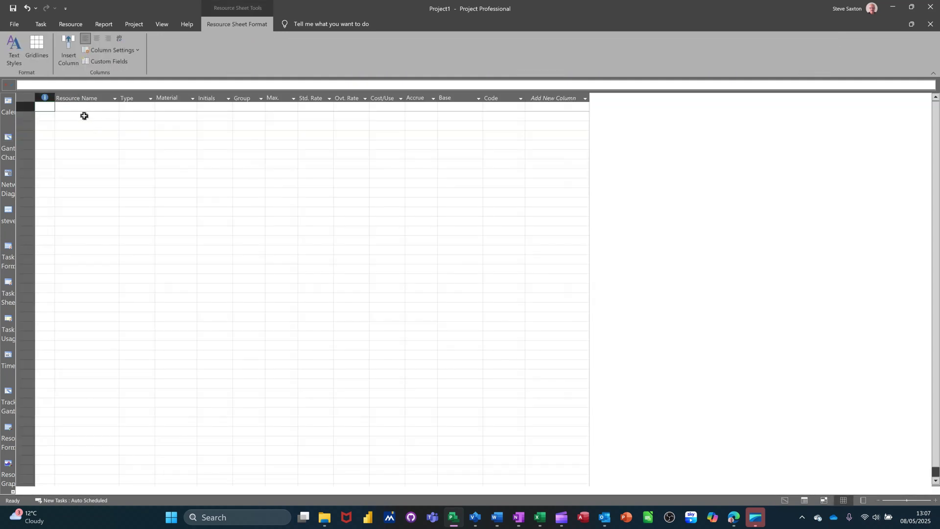
pyautogui.click(82, 112)
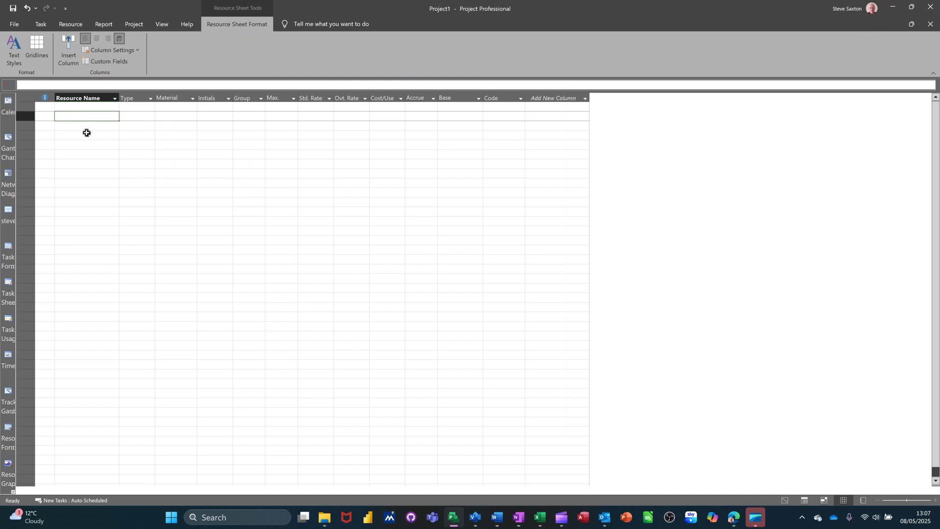
pyautogui.click(81, 105)
pyautogui.write('Bill')
pyautogui.press('Return')
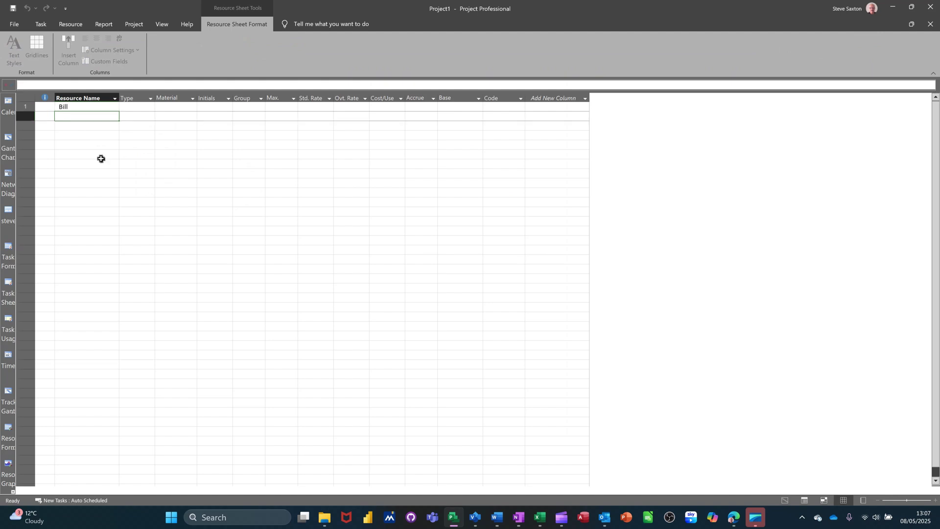
pyautogui.write('Ben')
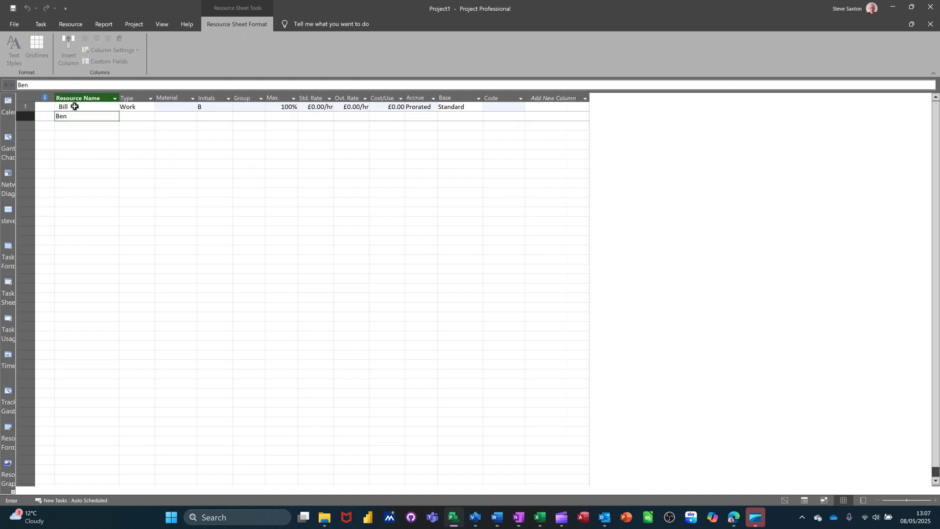
pyautogui.press('Return')
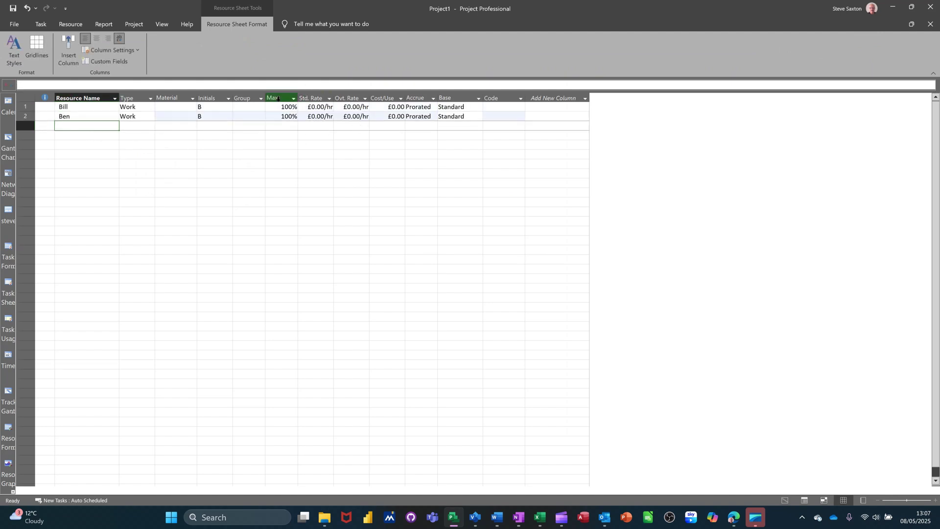
# Step: Return to the Gantt Chart view, bring the task bars into view and reveal the Resource Names column
pyautogui.click(8, 142)
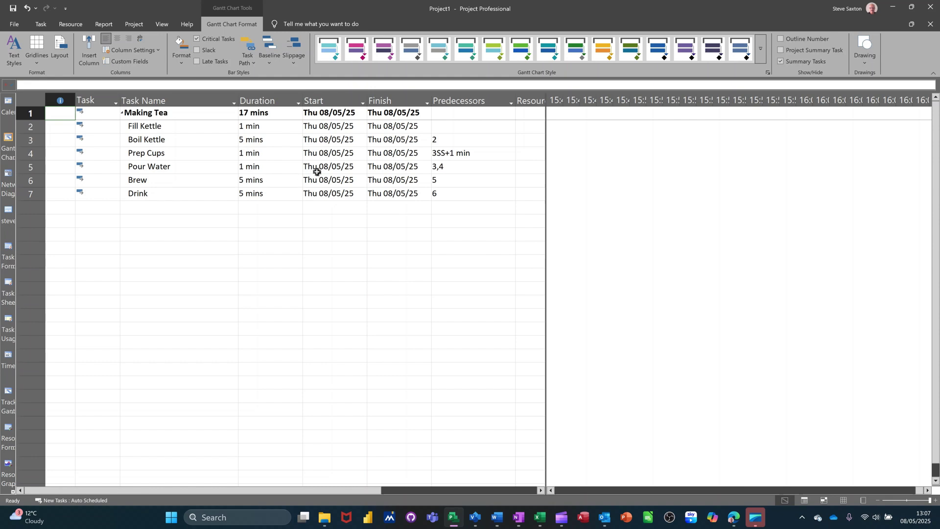
pyautogui.click(182, 136)
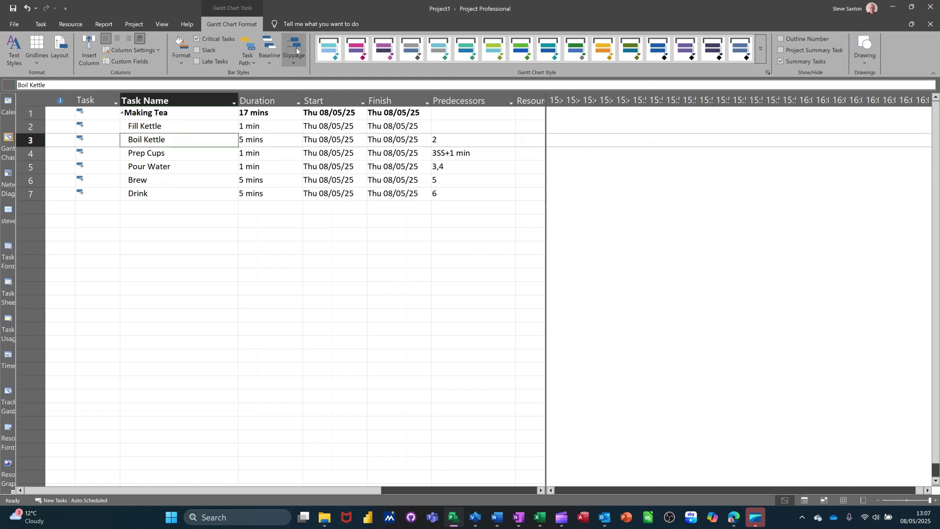
pyautogui.click(41, 24)
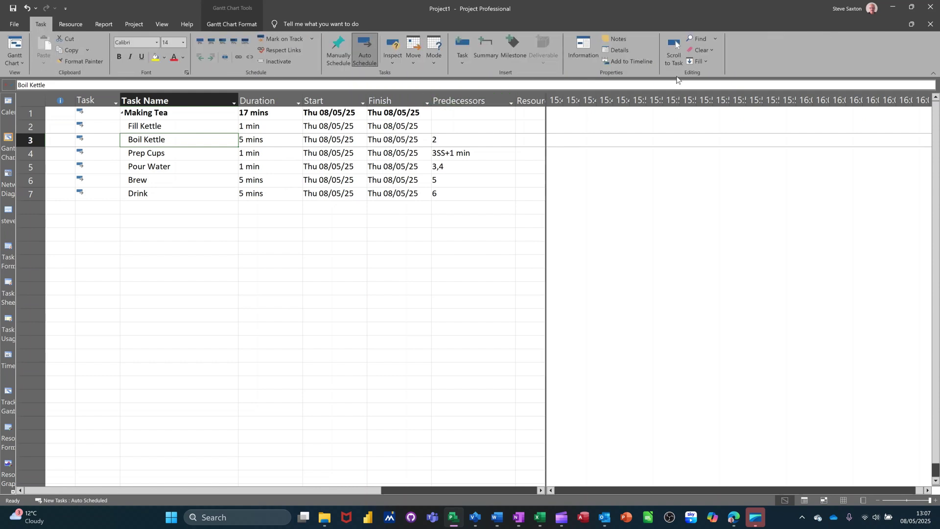
pyautogui.click(669, 53)
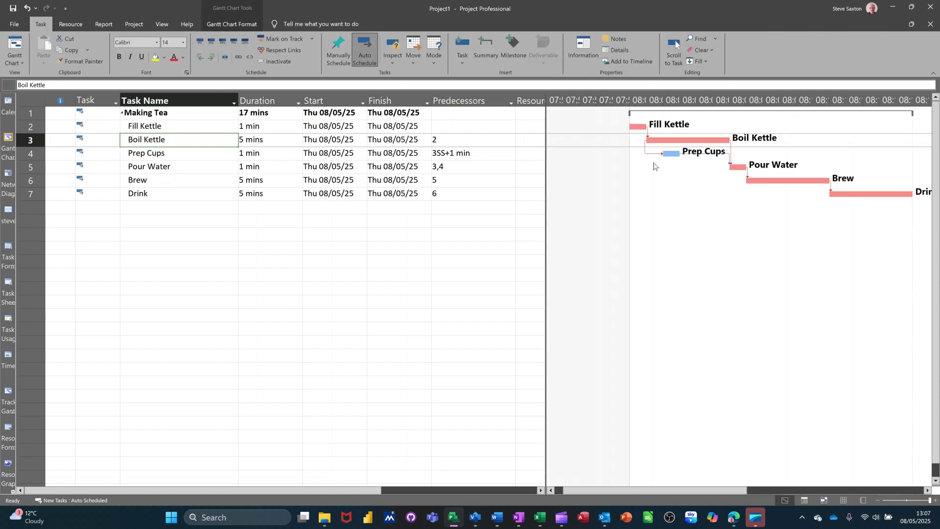
pyautogui.moveTo(661, 490); pyautogui.dragTo(686, 493)
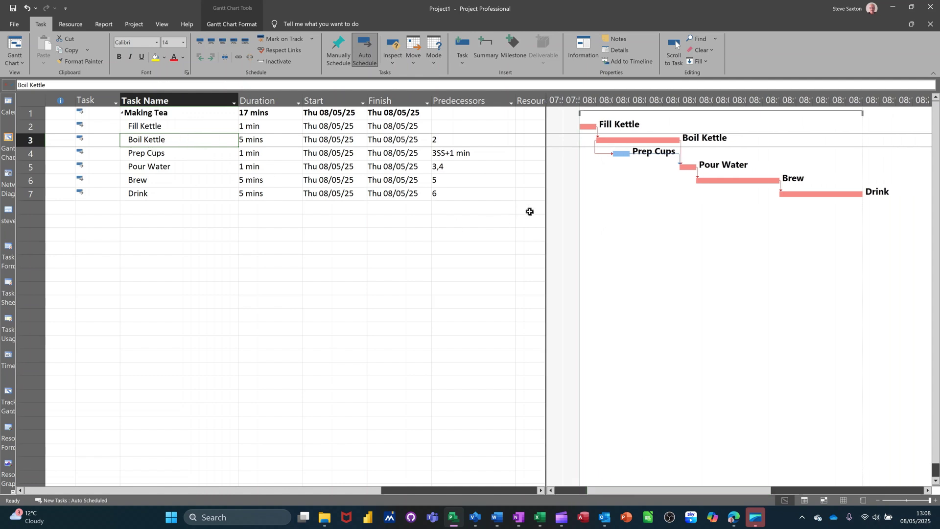
pyautogui.moveTo(547, 212); pyautogui.dragTo(611, 245)
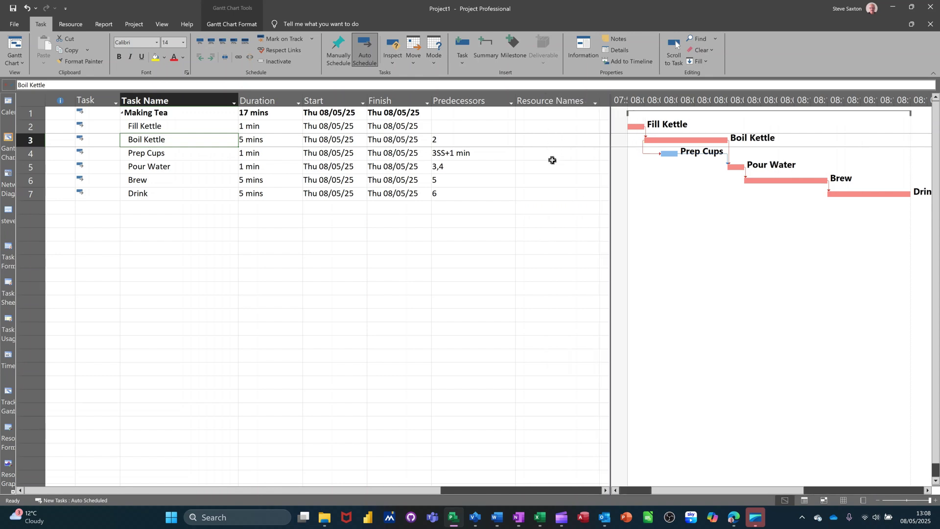
# Step: Assign the person from the second Resource Sheet row to the Fill Kettle and Boil Kettle tasks
pyautogui.click(70, 24)
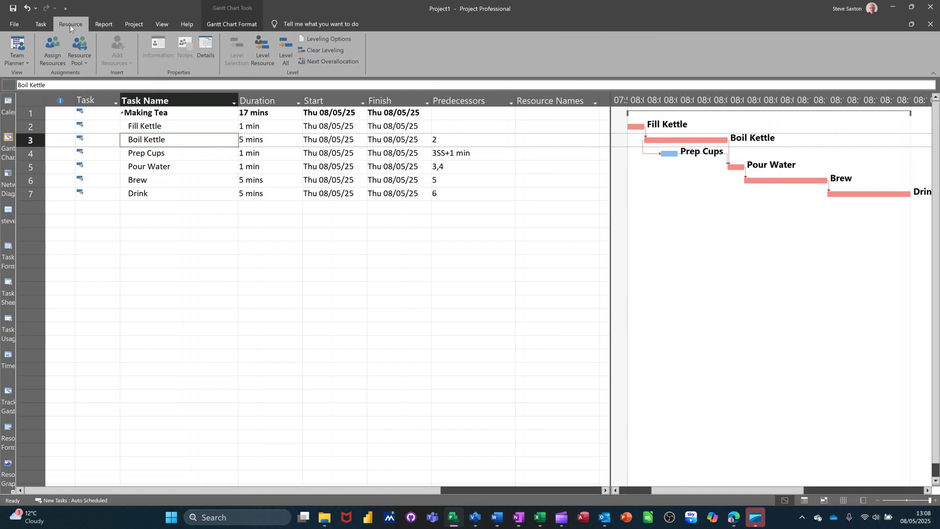
pyautogui.click(53, 46)
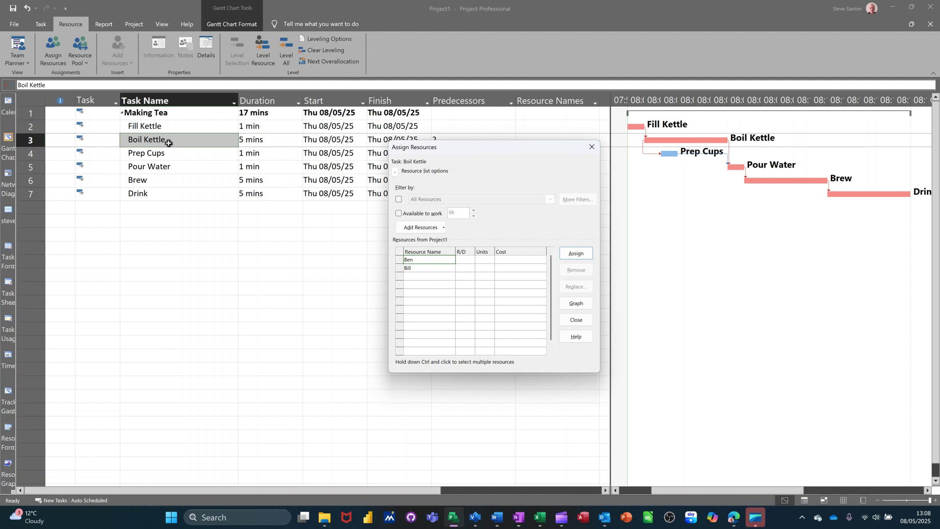
pyautogui.click(181, 128)
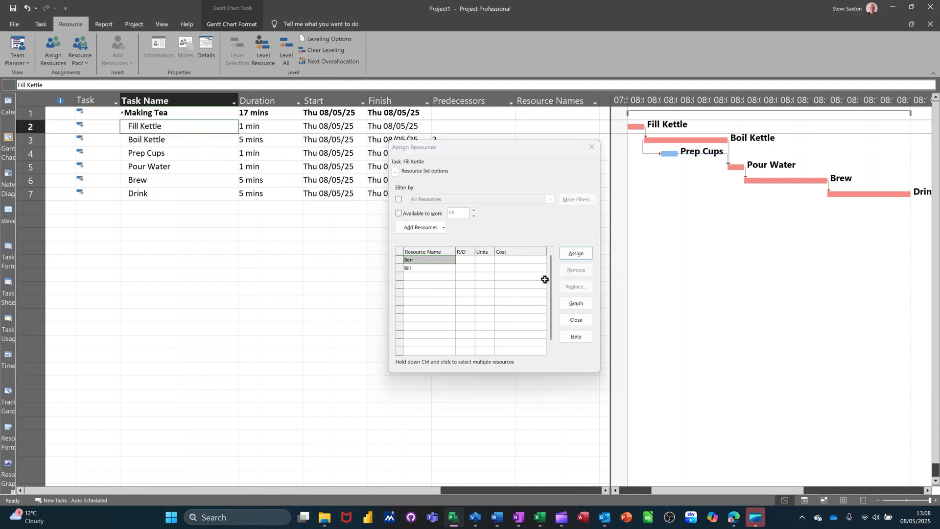
pyautogui.click(574, 254)
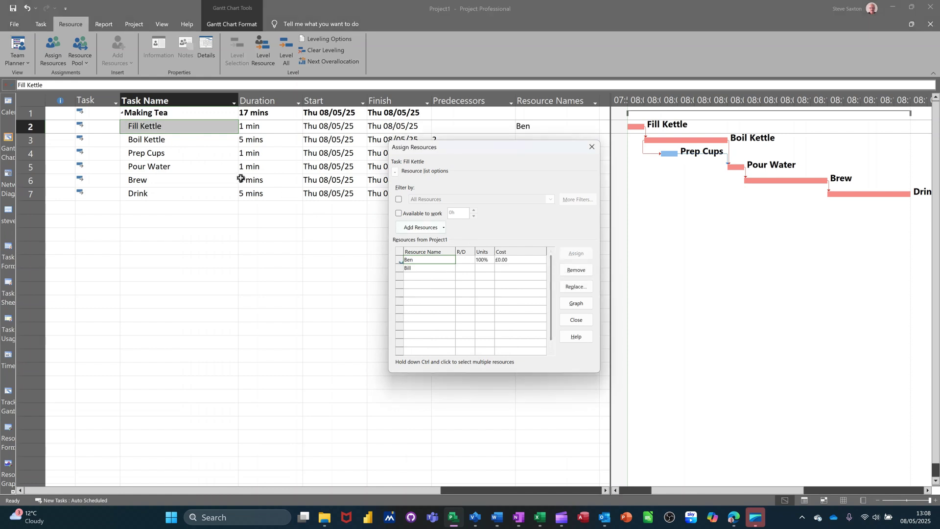
pyautogui.click(190, 141)
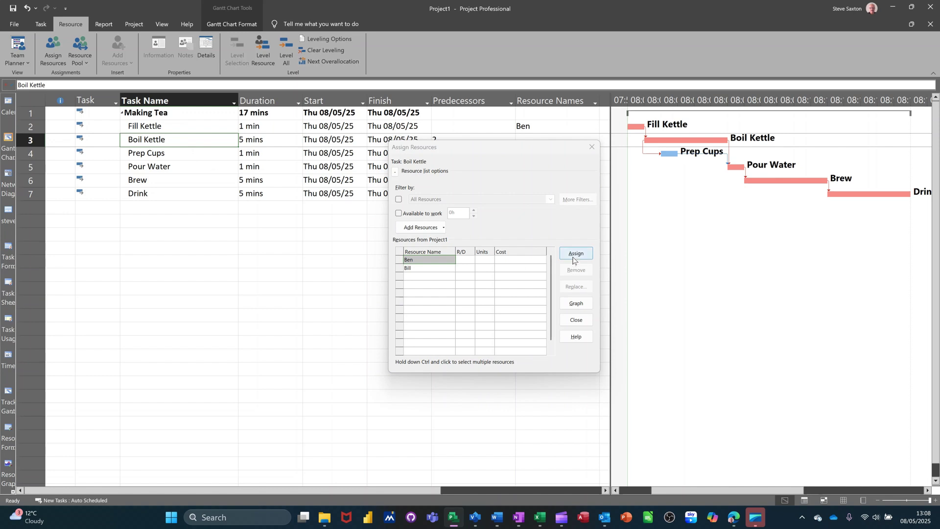
pyautogui.click(575, 254)
# Step: Assign the person from the first Resource Sheet row to the Prep Cups task
pyautogui.click(189, 154)
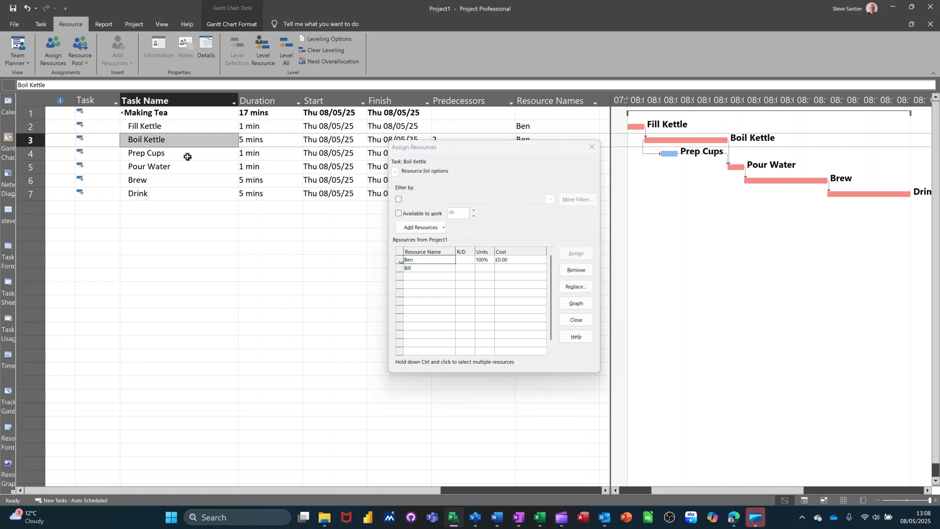
pyautogui.click(428, 268)
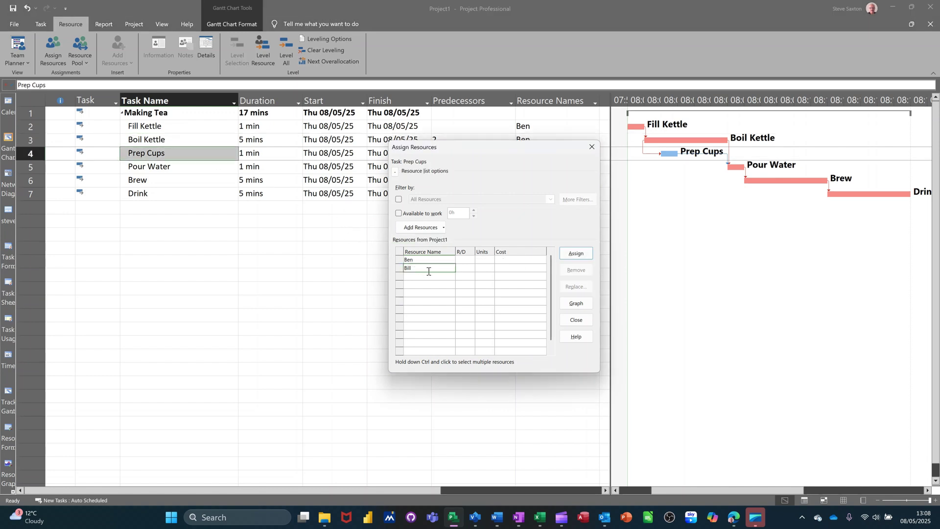
pyautogui.click(567, 254)
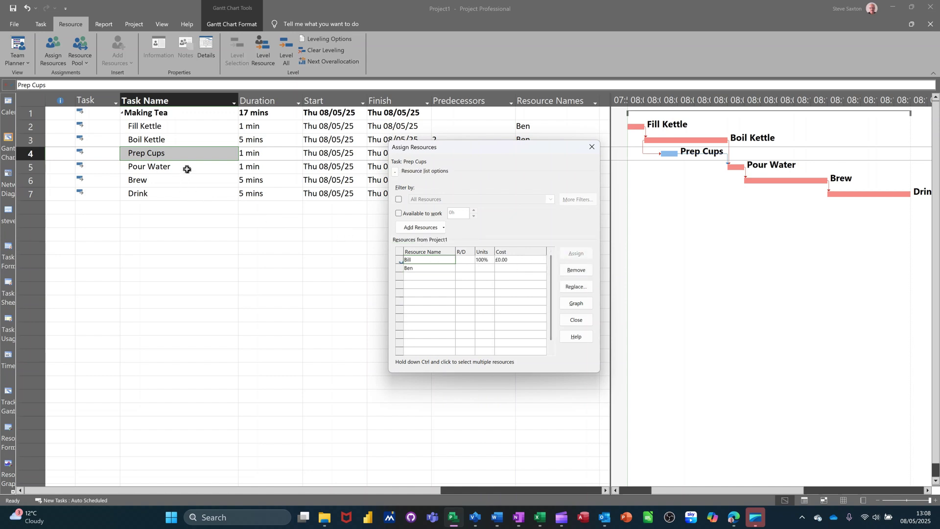
# Step: Assign the person from the second Resource Sheet row to the Brew task
pyautogui.moveTo(187, 169); pyautogui.dragTo(187, 177)
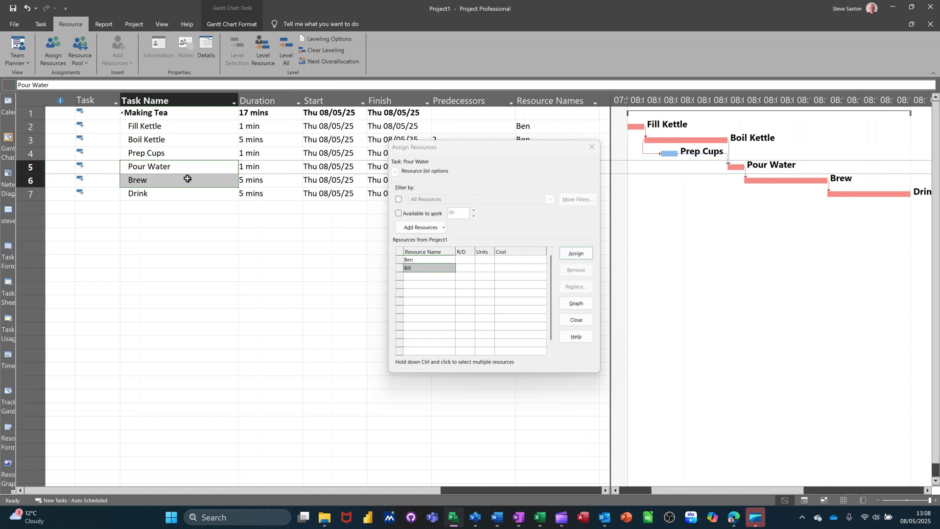
pyautogui.click(416, 258)
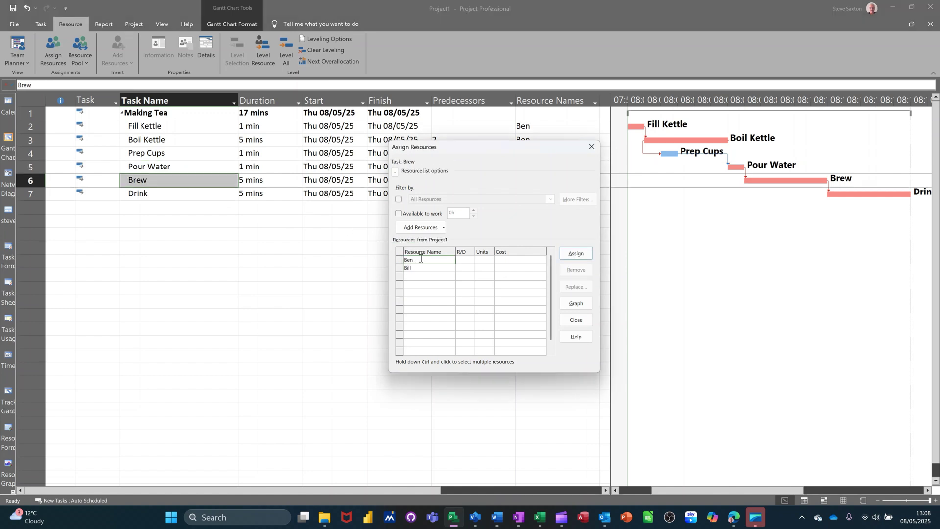
pyautogui.click(576, 253)
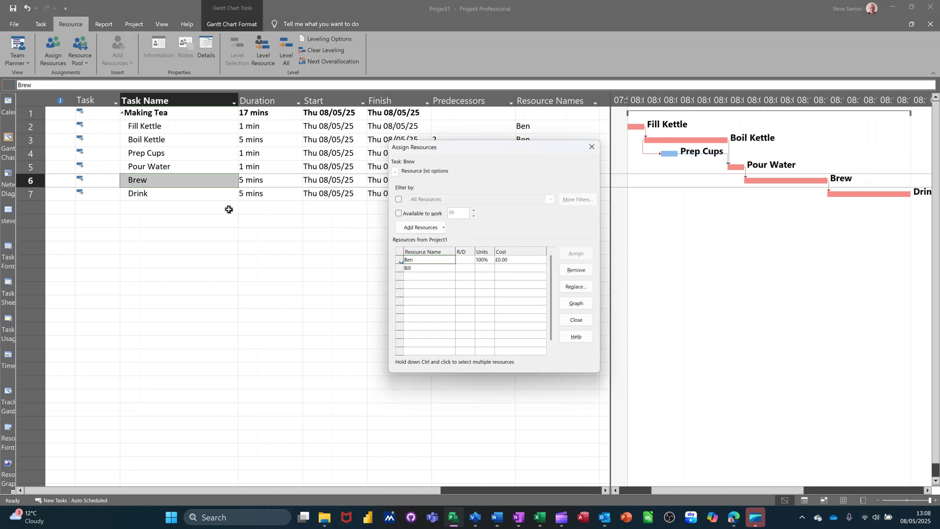
# Step: Assign both people to the Drink task and finish assigning resources
pyautogui.click(178, 193)
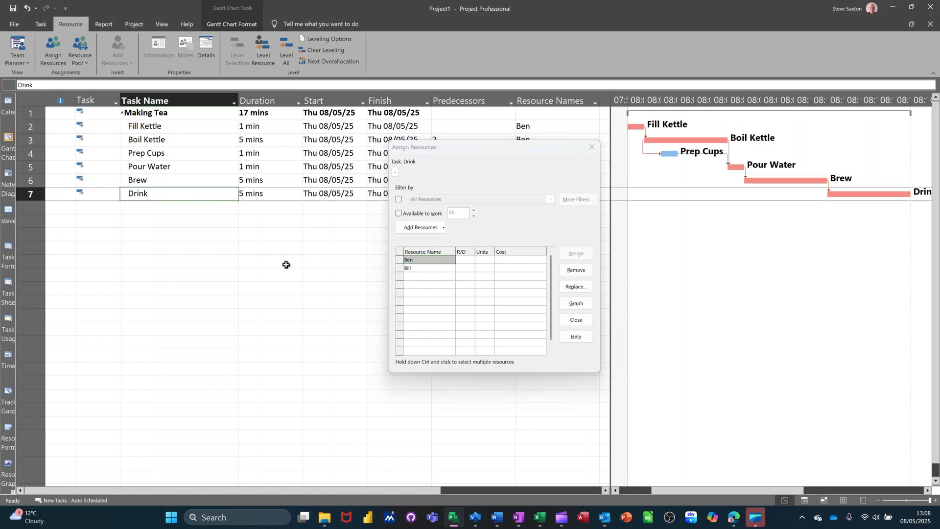
pyautogui.click(426, 267)
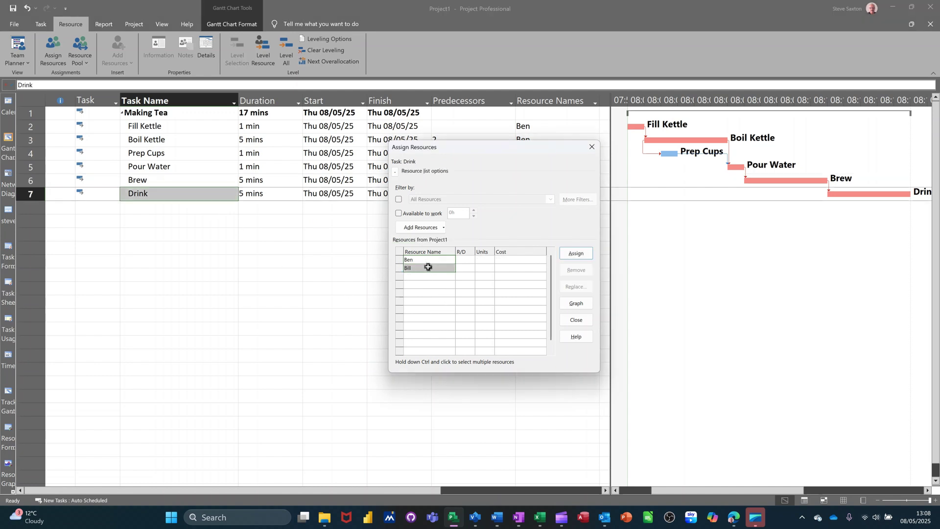
pyautogui.click(572, 255)
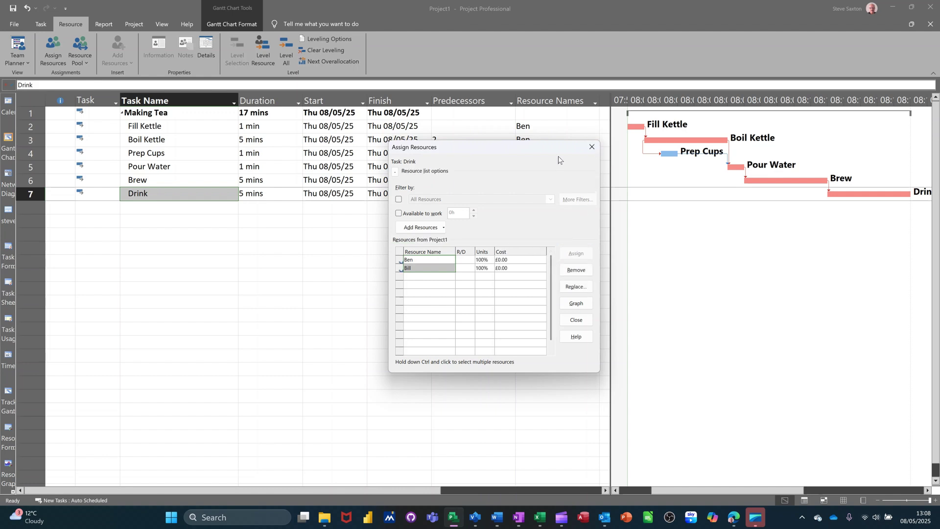
pyautogui.click(592, 147)
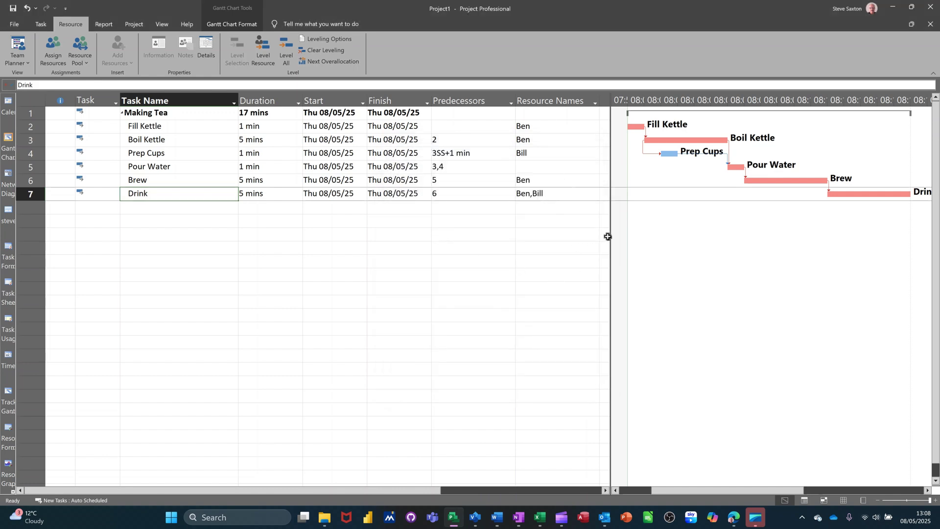
# Step: Set the project baseline, using Baseline for the entire project
pyautogui.moveTo(611, 237); pyautogui.dragTo(426, 251)
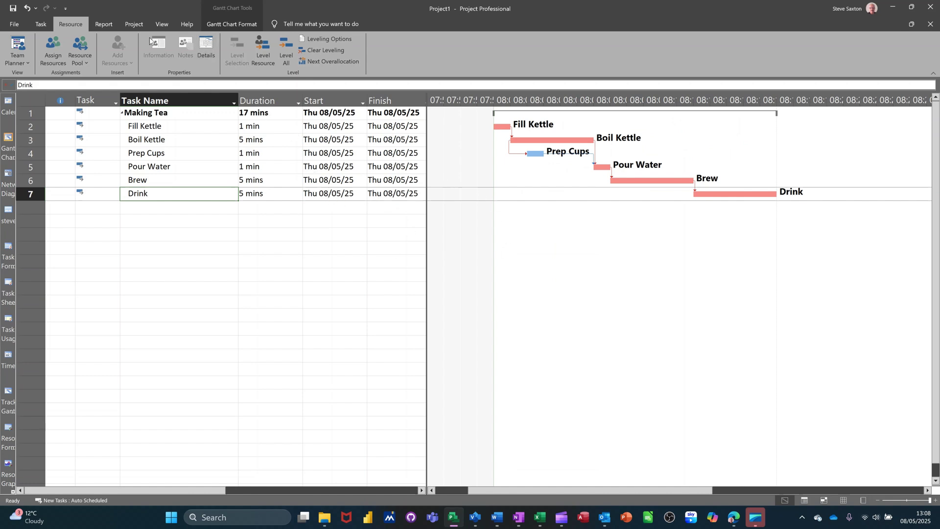
pyautogui.click(136, 25)
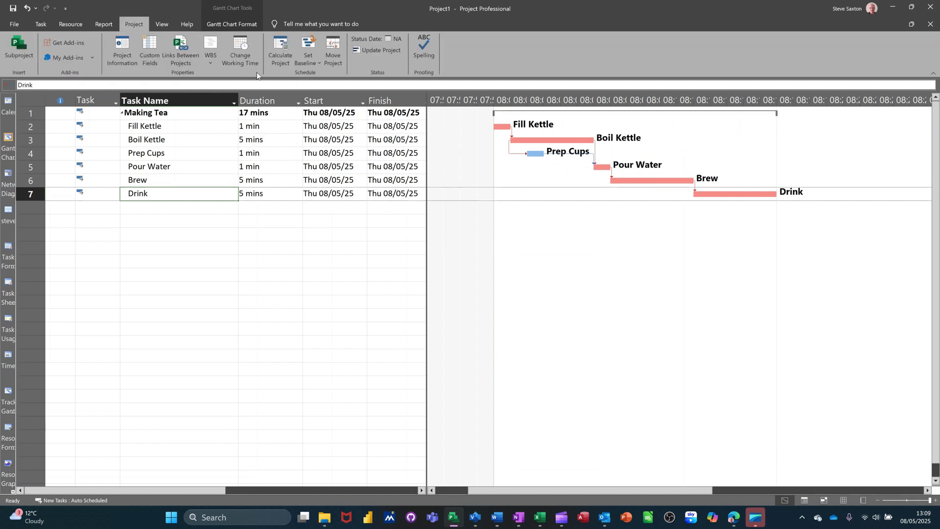
pyautogui.click(314, 63)
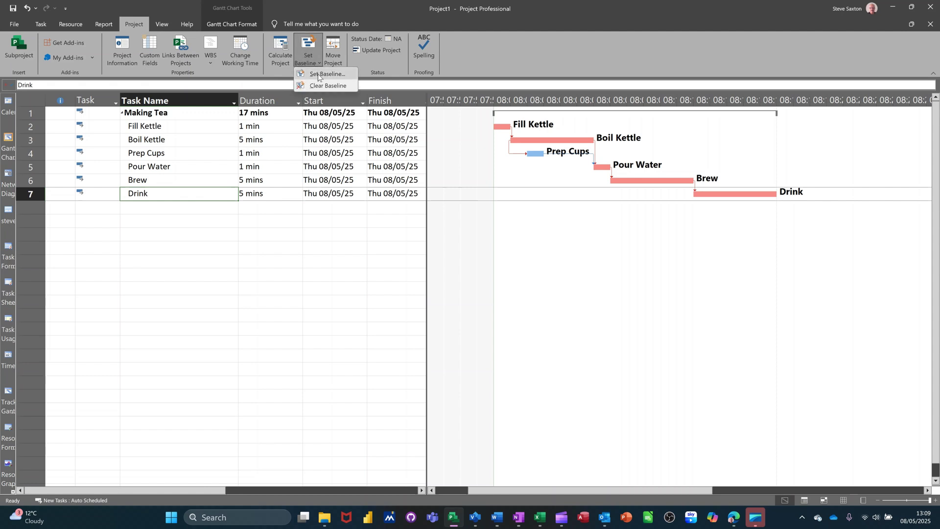
pyautogui.click(318, 76)
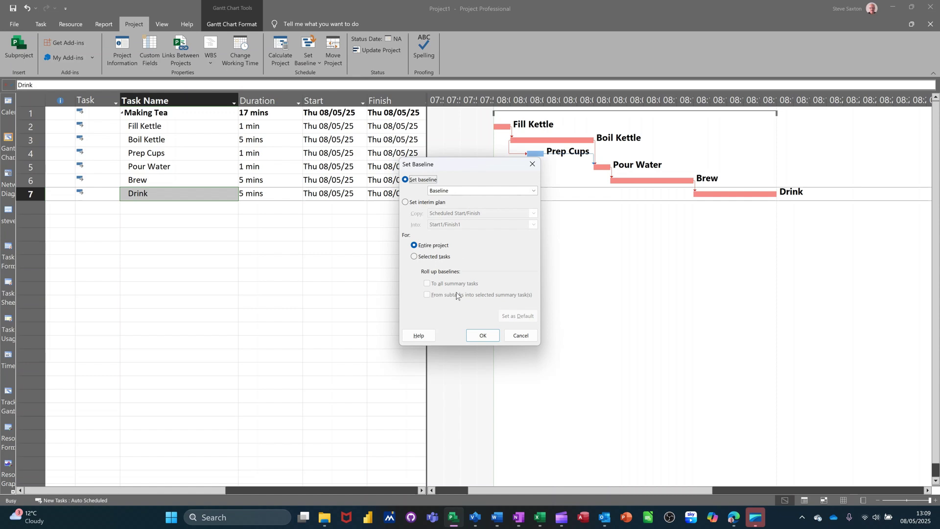
pyautogui.click(476, 336)
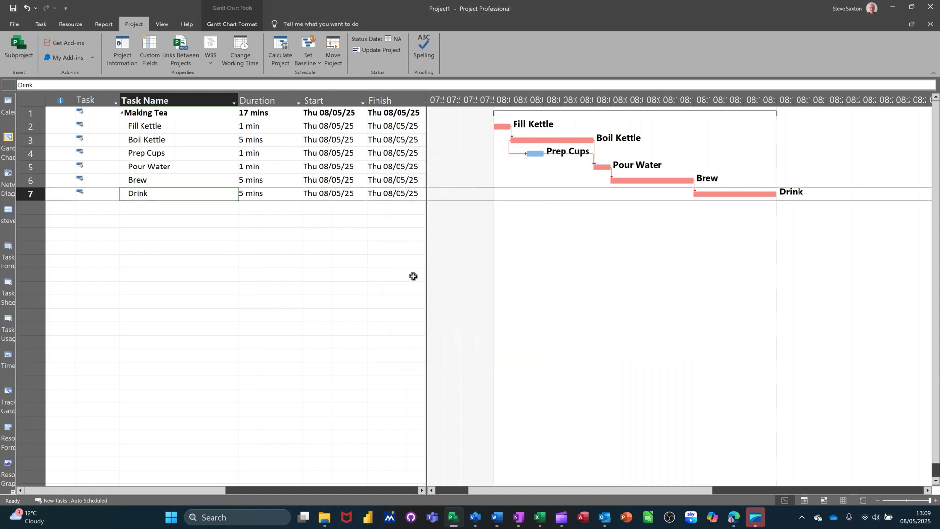
# Step: Set the duration of the Brew task to 3 minutes
pyautogui.moveTo(426, 265); pyautogui.dragTo(492, 265)
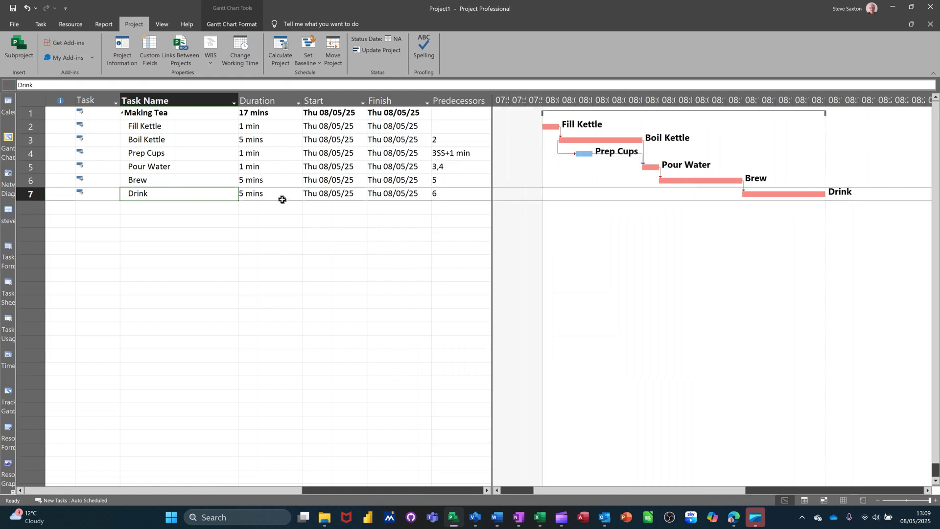
pyautogui.click(268, 182)
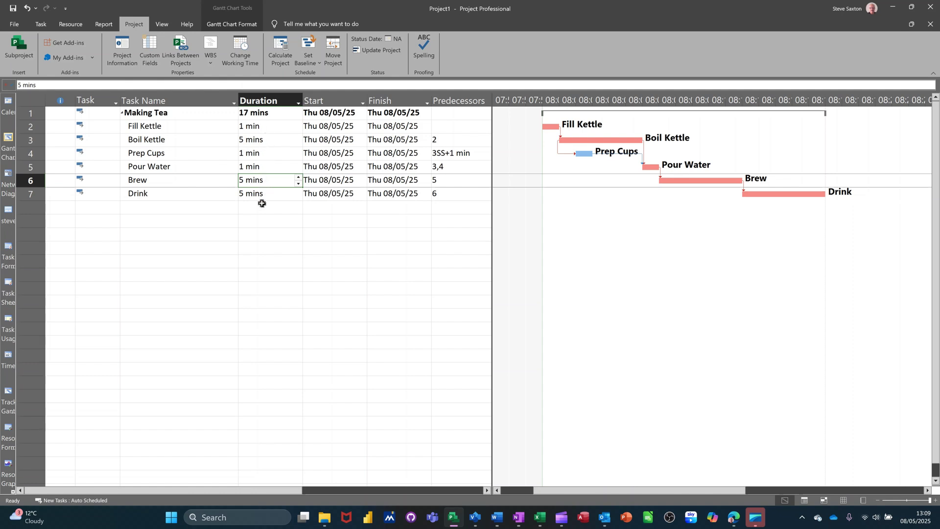
pyautogui.write('3m')
pyautogui.press('Return')
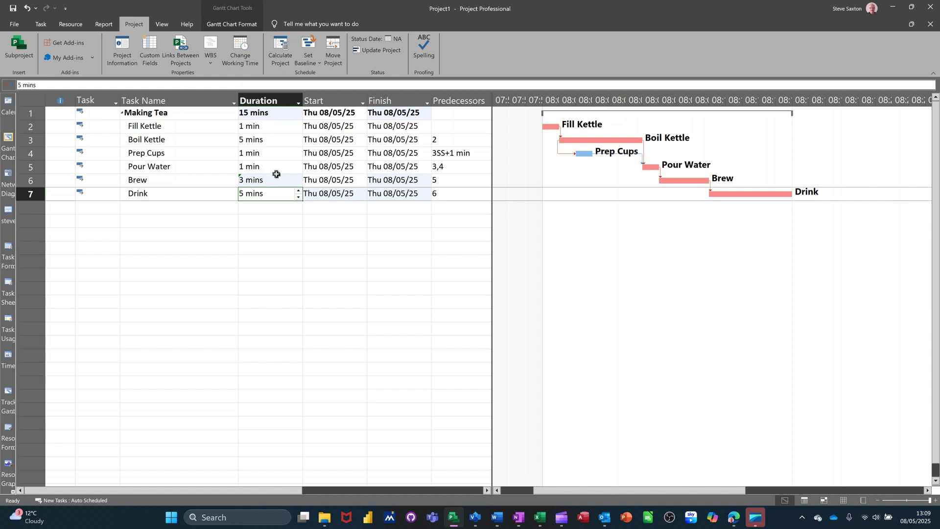
# Step: Switch the project to the Tracking Gantt view
pyautogui.click(46, 26)
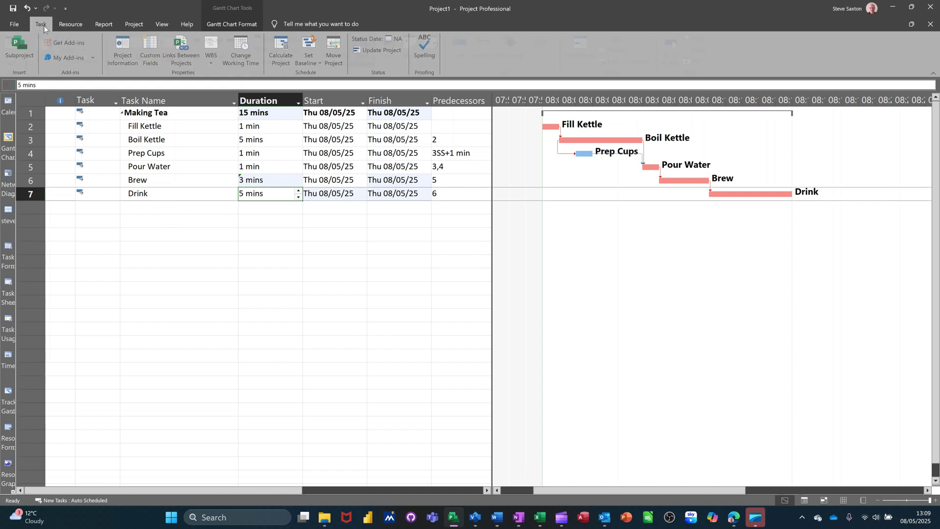
pyautogui.click(15, 63)
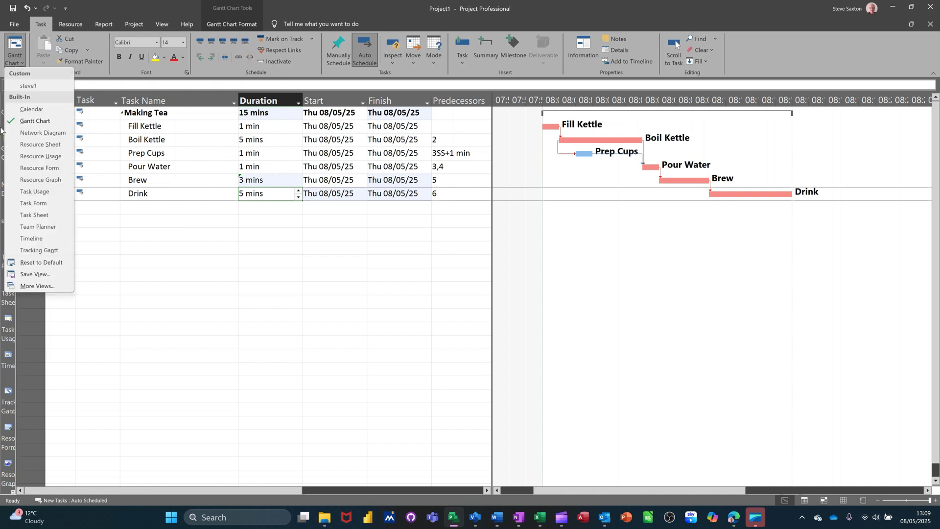
pyautogui.click(39, 250)
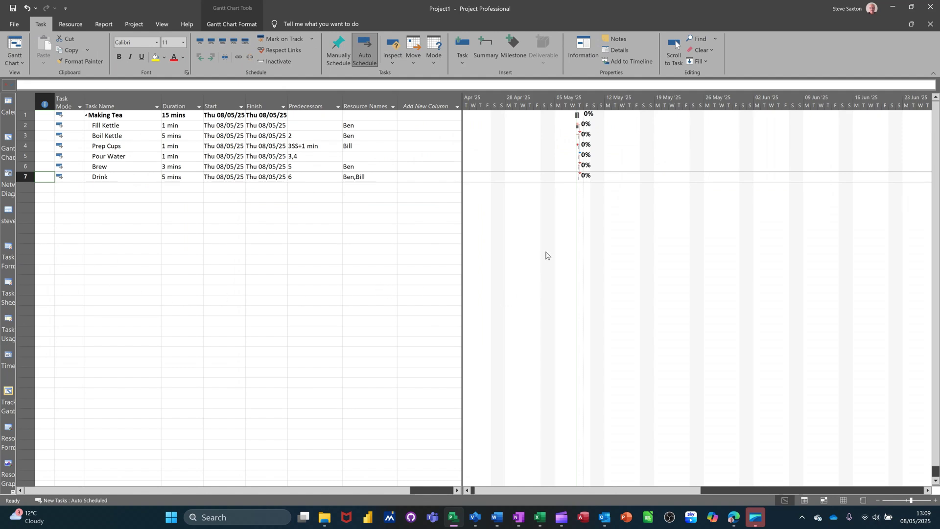
# Step: Set the Tracking Gantt timescale to one middle tier in minutes and bring the current and baseline task bars into view
pyautogui.doubleClick(602, 107)
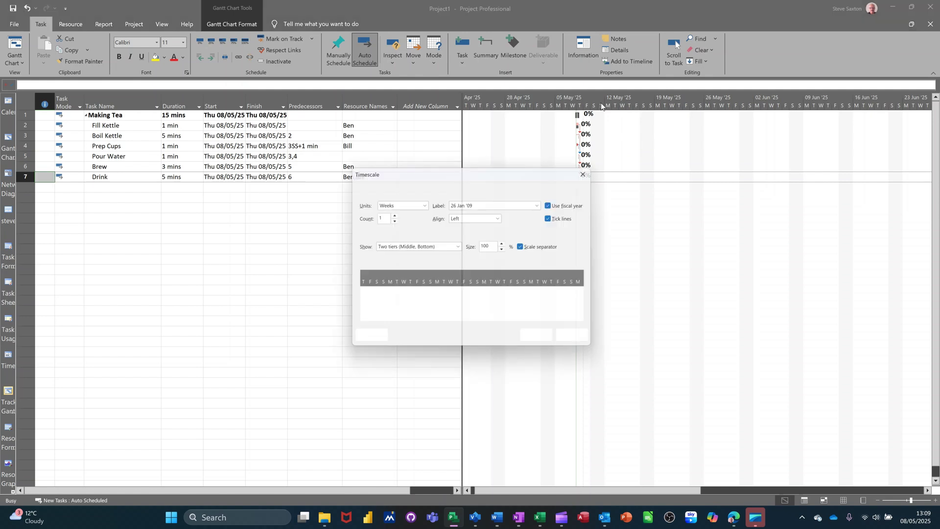
pyautogui.click(449, 249)
pyautogui.click(427, 256)
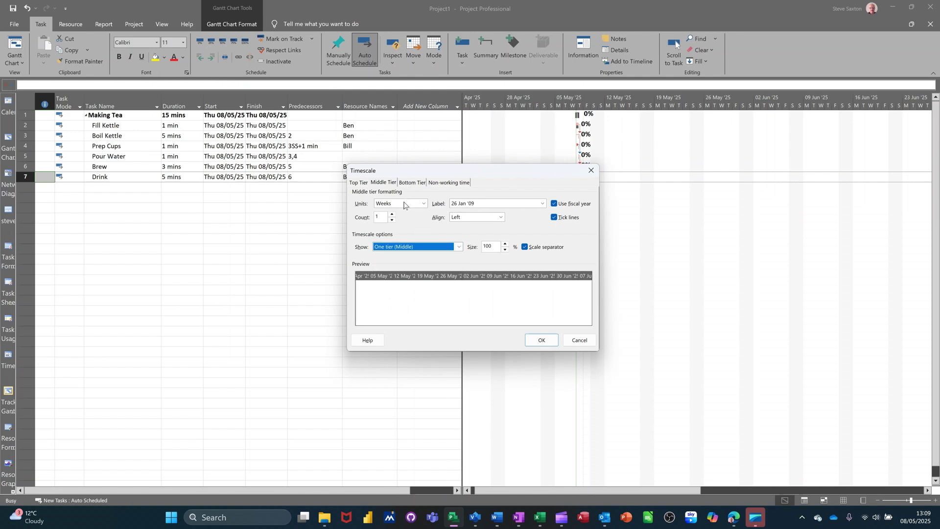
pyautogui.click(404, 204)
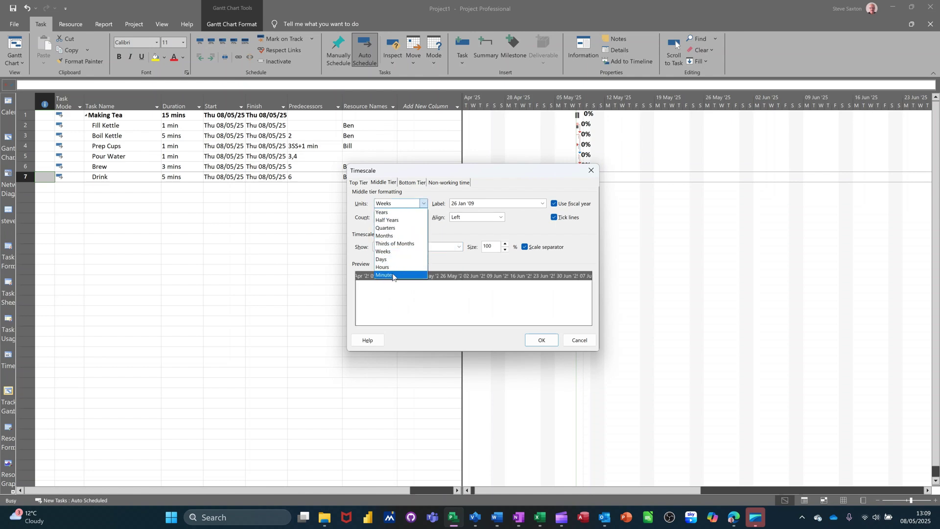
pyautogui.click(391, 276)
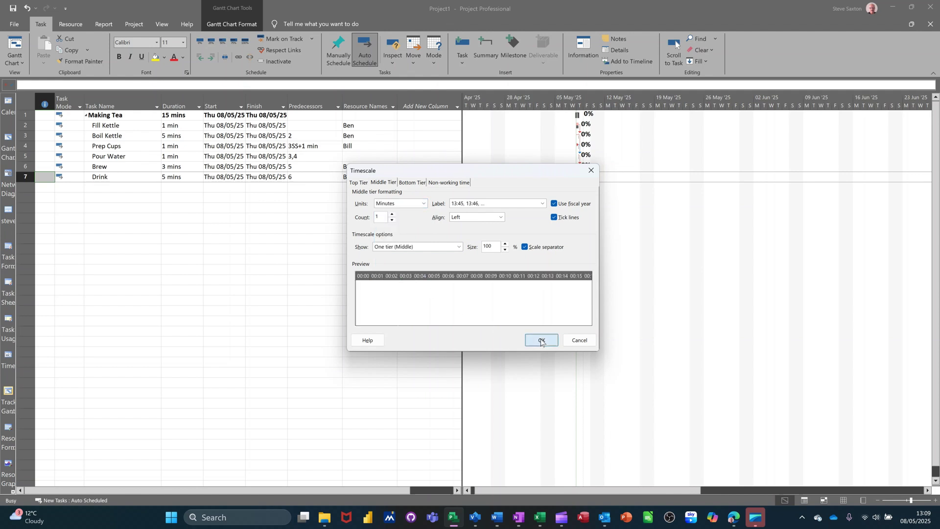
pyautogui.click(541, 340)
pyautogui.click(675, 46)
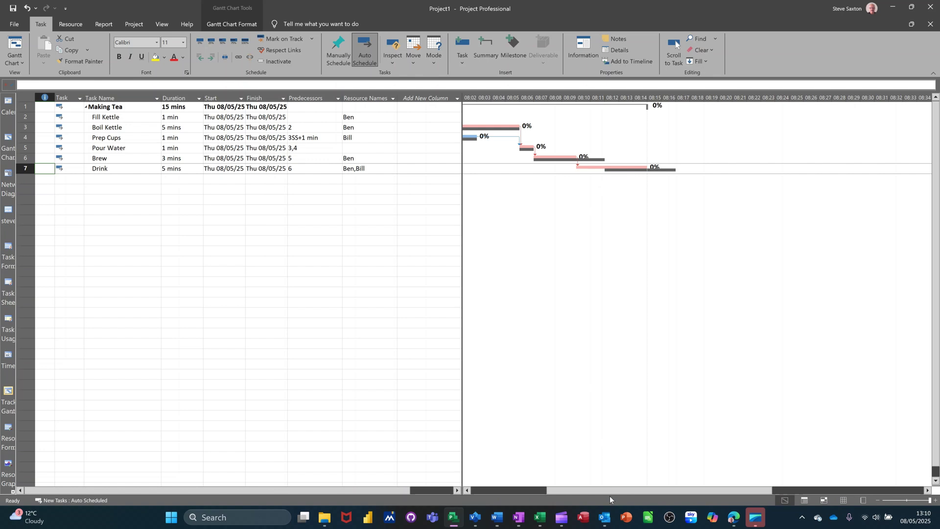
pyautogui.moveTo(606, 490); pyautogui.dragTo(557, 489)
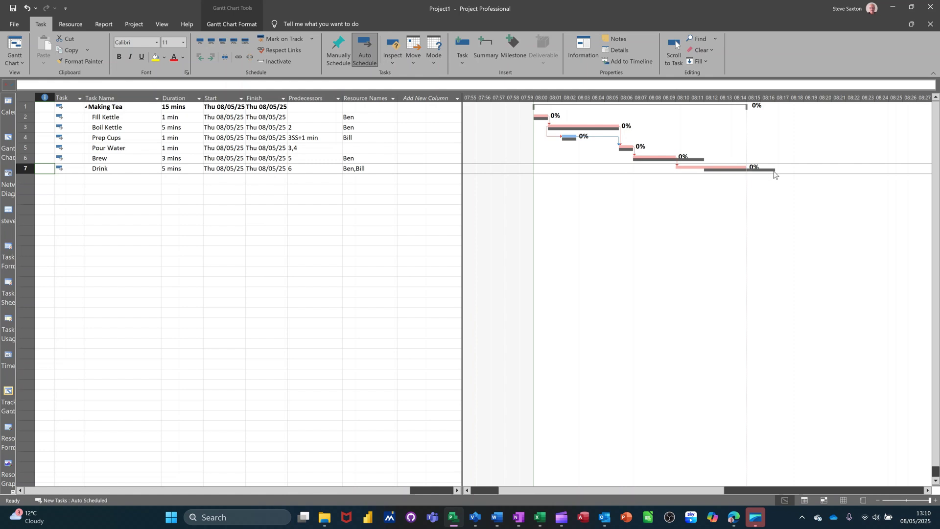
pyautogui.moveTo(754, 174)
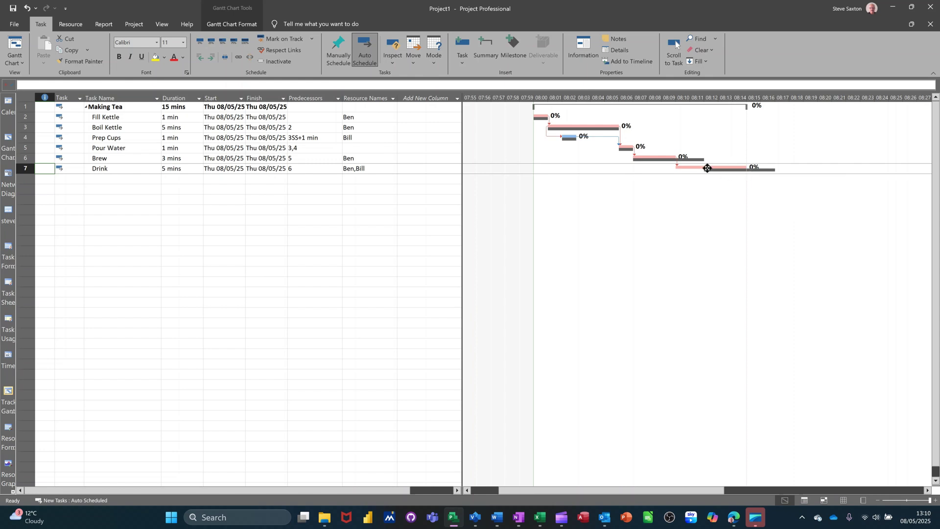